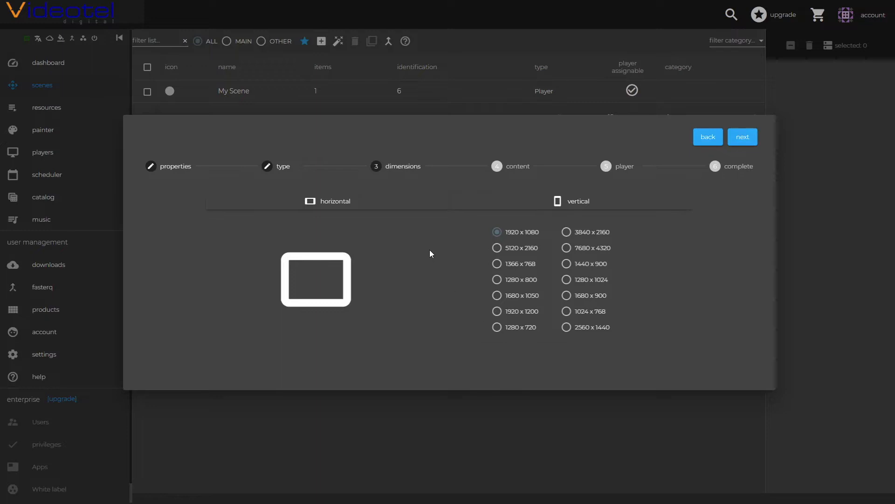
# Set the new scene's dimensions to horizontal 1920 x 1080 after checking the vertical options, and create the scene
pyautogui.click(526, 204)
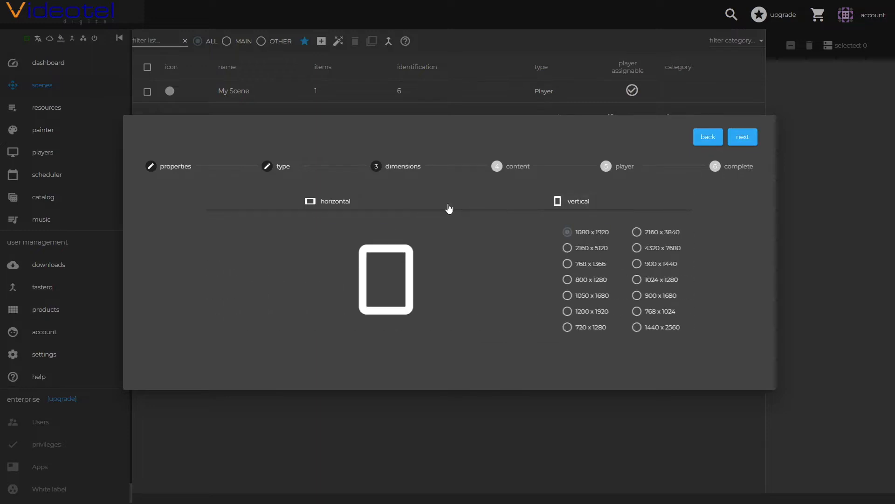
pyautogui.click(393, 202)
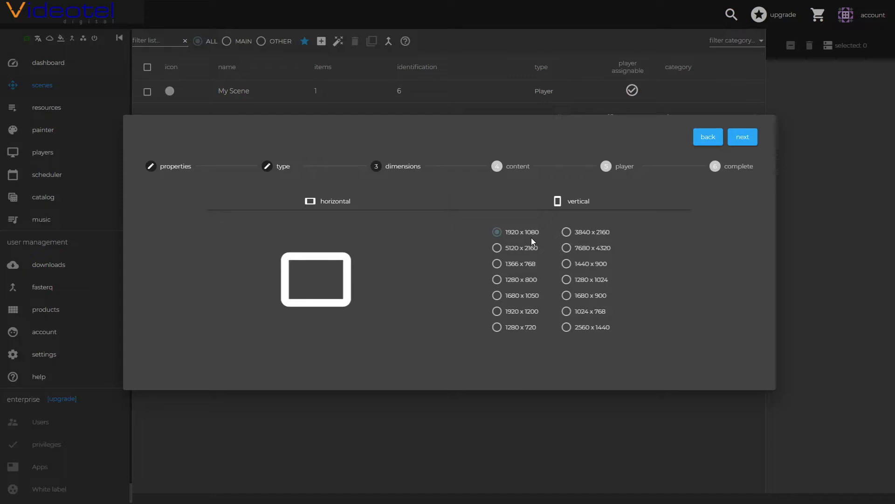
pyautogui.click(741, 138)
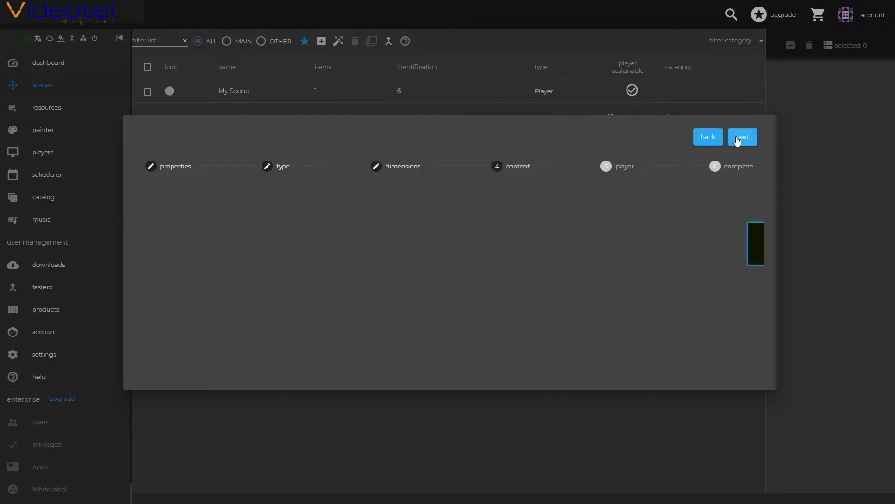
pyautogui.click(743, 138)
pyautogui.click(743, 138)
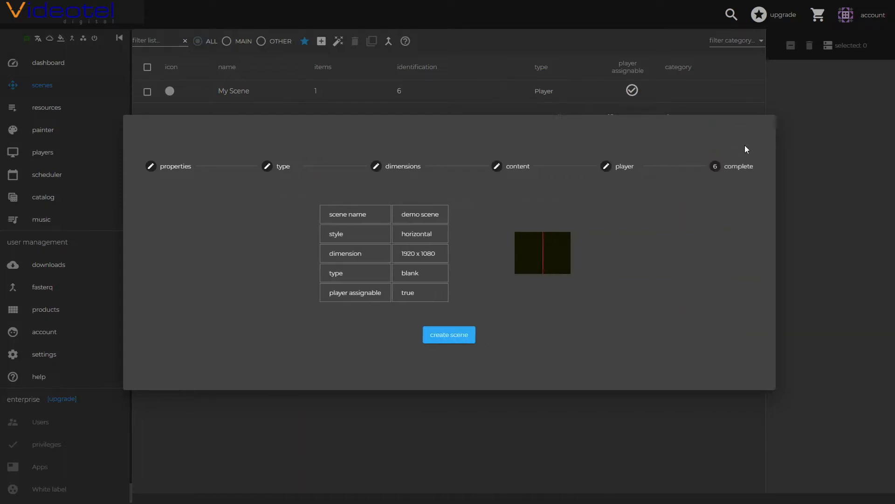
pyautogui.click(449, 334)
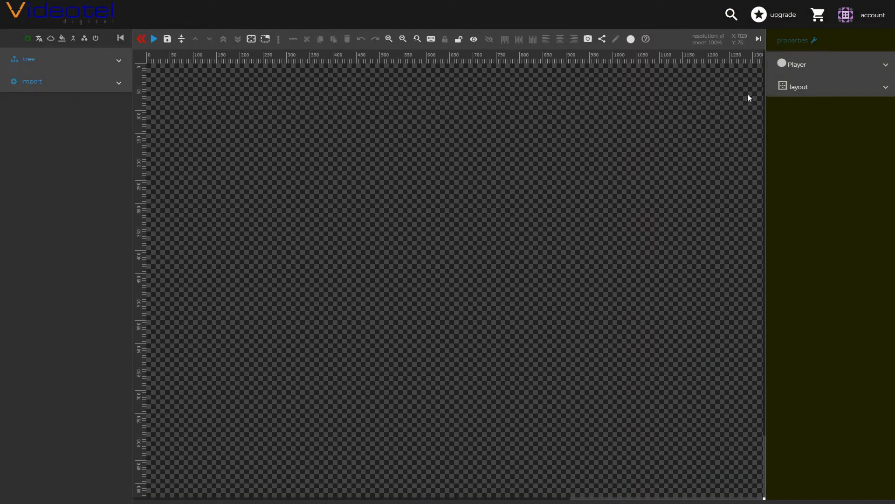
# Review the Player and layout properties of the new scene
pyautogui.click(800, 67)
pyautogui.click(811, 282)
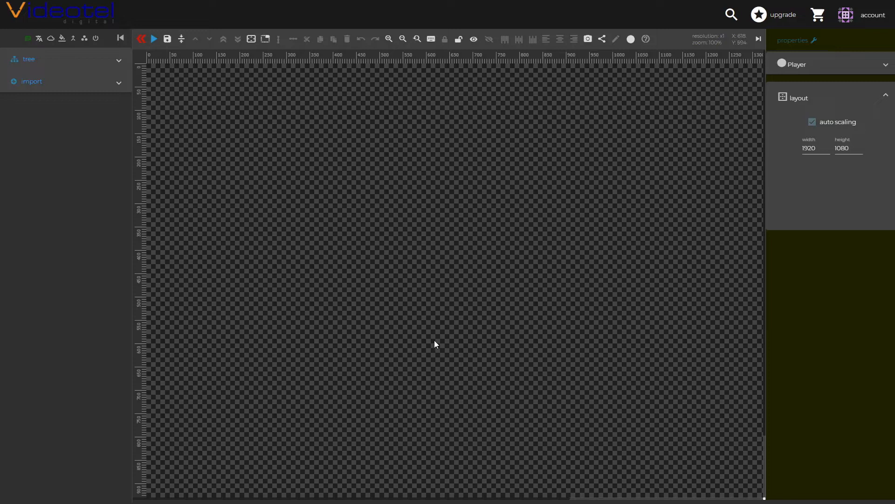
pyautogui.click(369, 298)
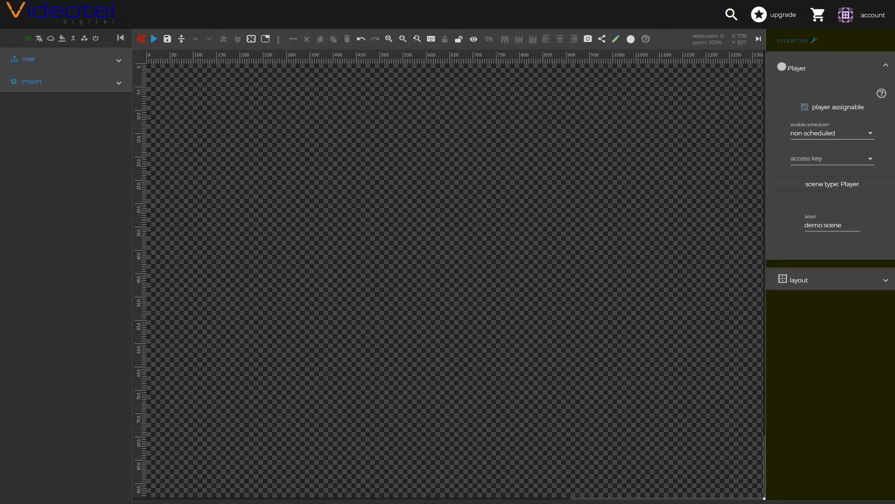
# Add a Label component near the canvas's upper-left corner and resize it to about 246 wide by 75 high
pyautogui.click(60, 88)
pyautogui.click(67, 129)
pyautogui.click(67, 130)
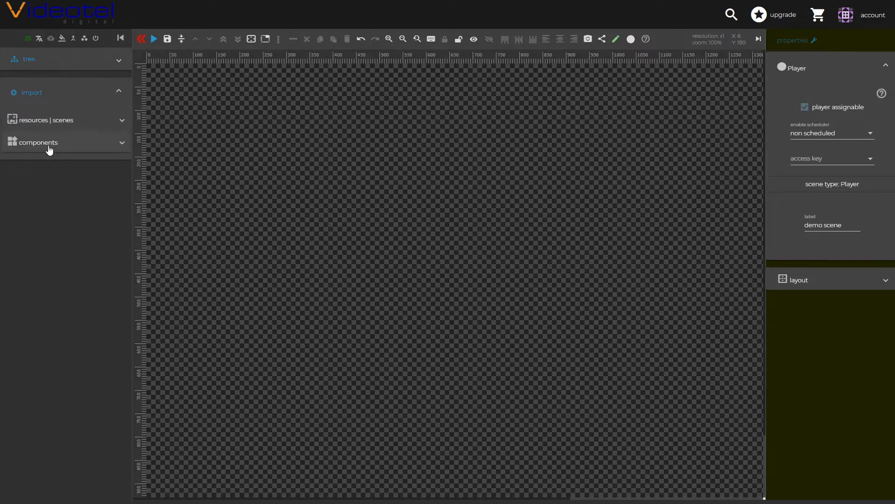
pyautogui.click(48, 147)
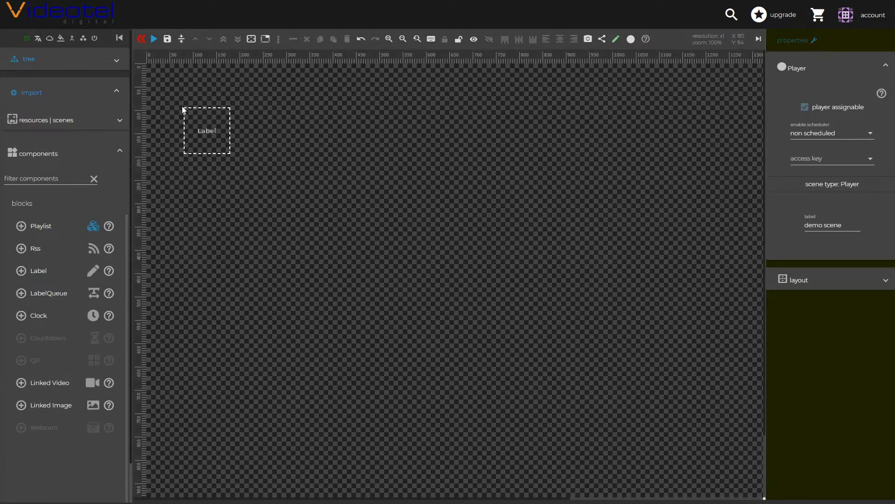
pyautogui.click(208, 111)
pyautogui.moveTo(230, 152); pyautogui.dragTo(297, 140)
# Set the label's text to "Hello world!!!" and show its layout properties
pyautogui.doubleClick(264, 122)
pyautogui.write('Hel')
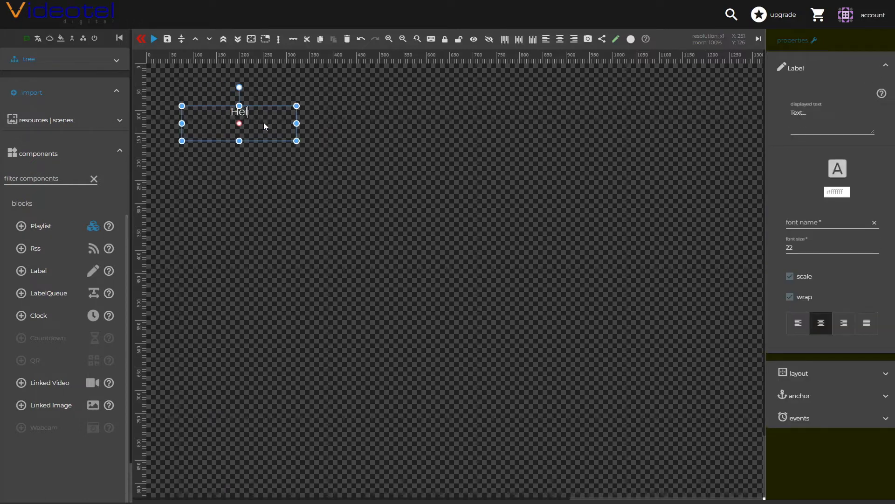
pyautogui.write('lo world!!!')
pyautogui.click(326, 126)
pyautogui.click(263, 111)
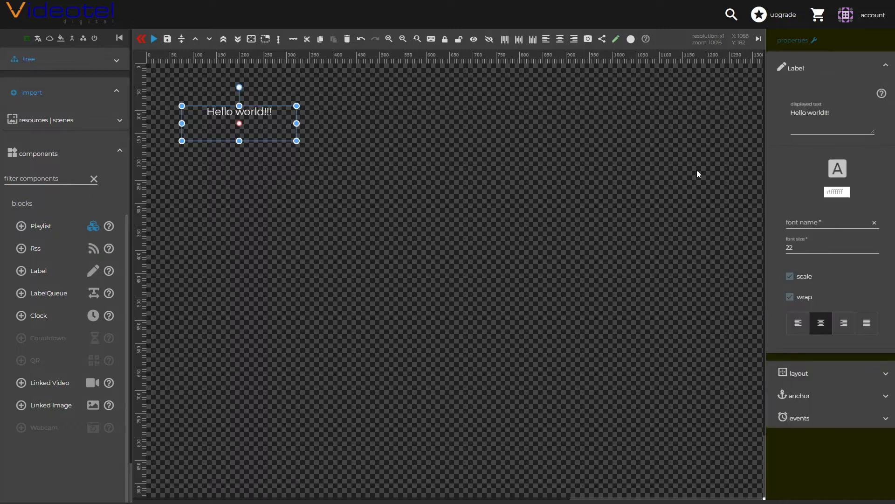
pyautogui.click(834, 373)
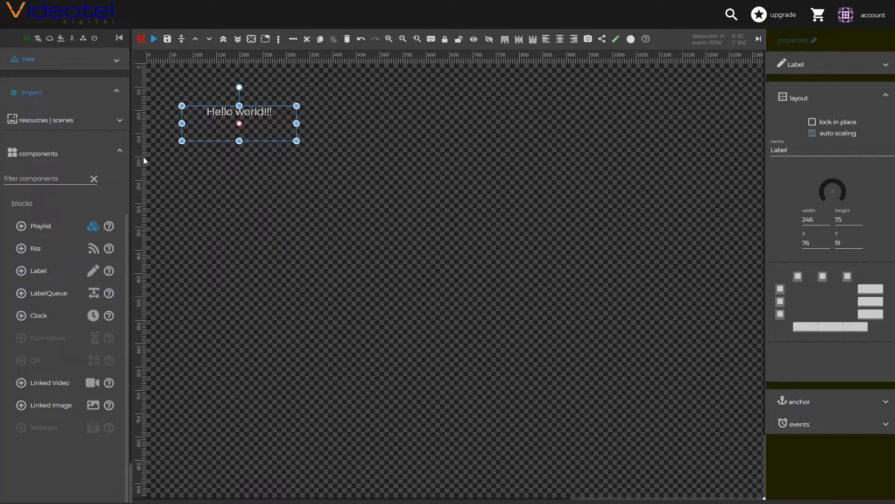
# Leave the scene editor and import the CruiseOne9 image from Background Set 13 of the resource library
pyautogui.click(141, 38)
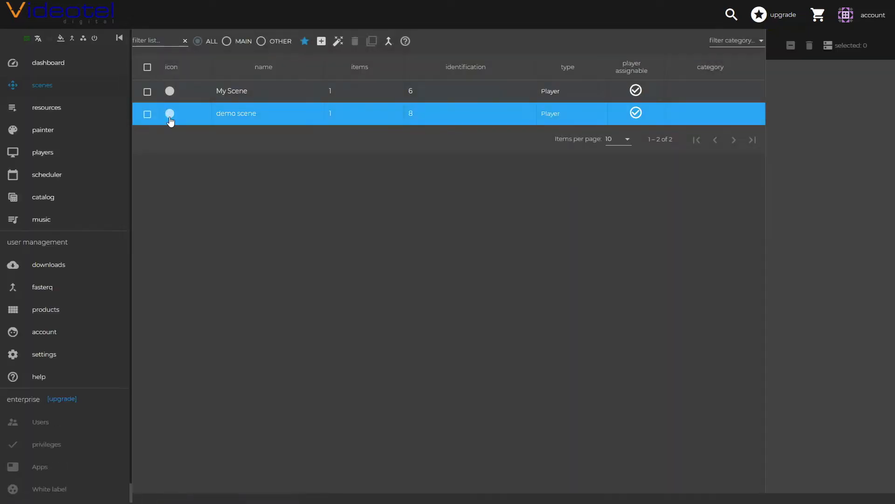
pyautogui.click(79, 111)
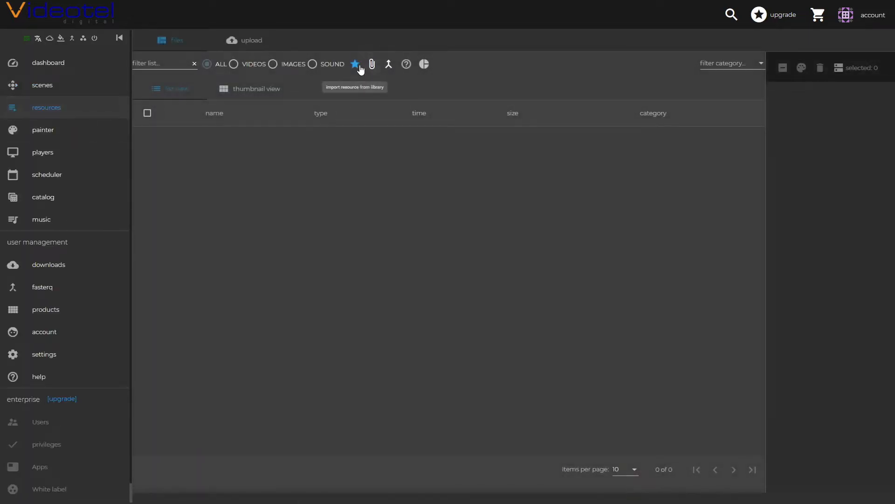
pyautogui.click(360, 66)
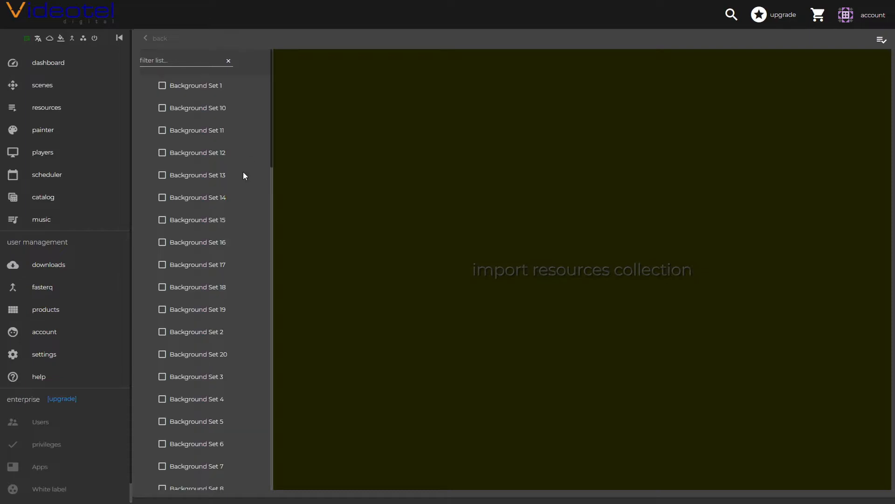
pyautogui.click(172, 175)
pyautogui.click(457, 117)
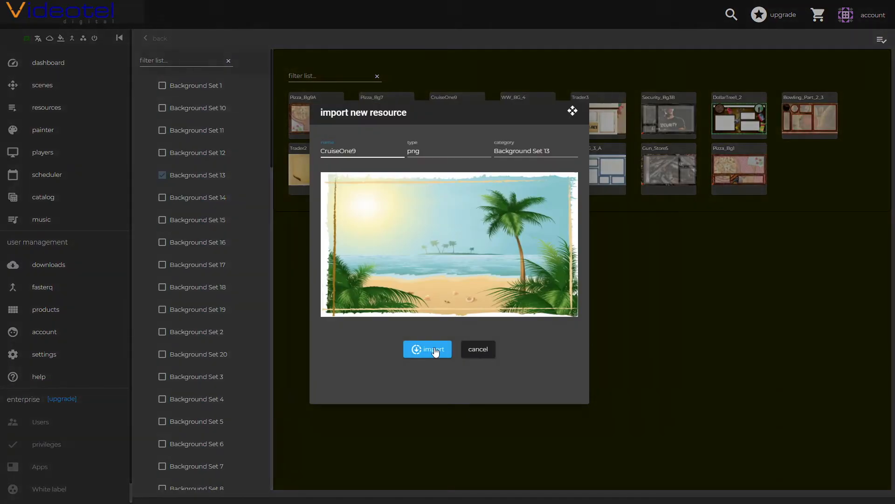
pyautogui.click(434, 350)
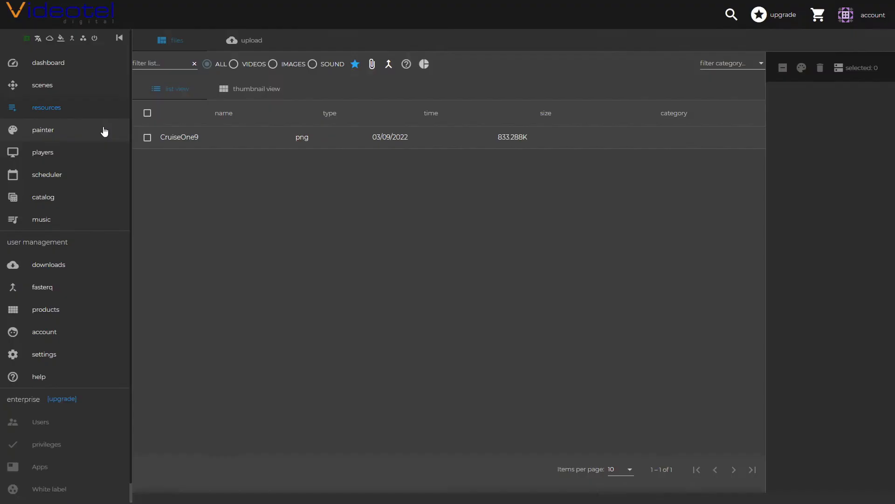
# Reopen the demo scene, place the CruiseOne9 image under the label, and enlarge it to about 327 by 286
pyautogui.click(75, 87)
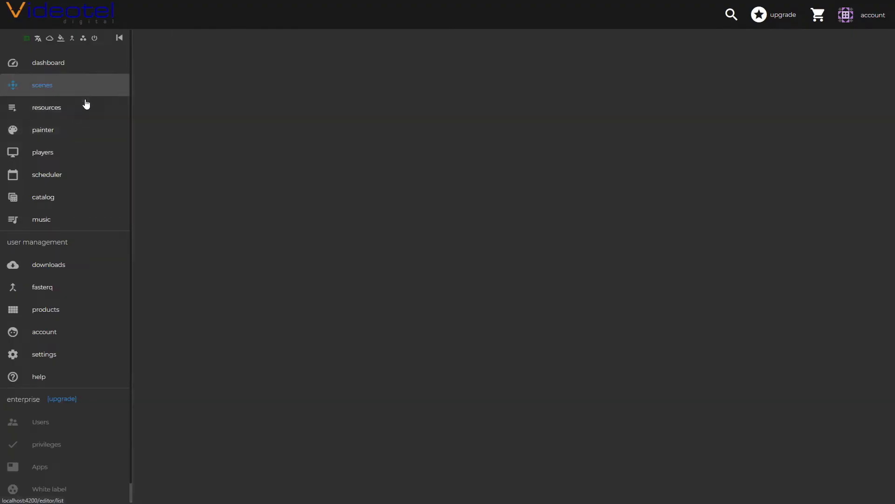
pyautogui.doubleClick(243, 123)
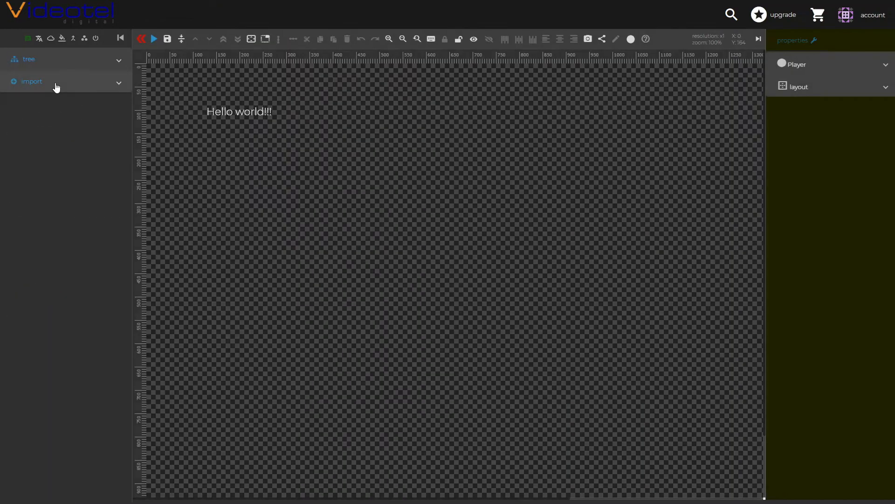
pyautogui.click(56, 87)
pyautogui.click(58, 122)
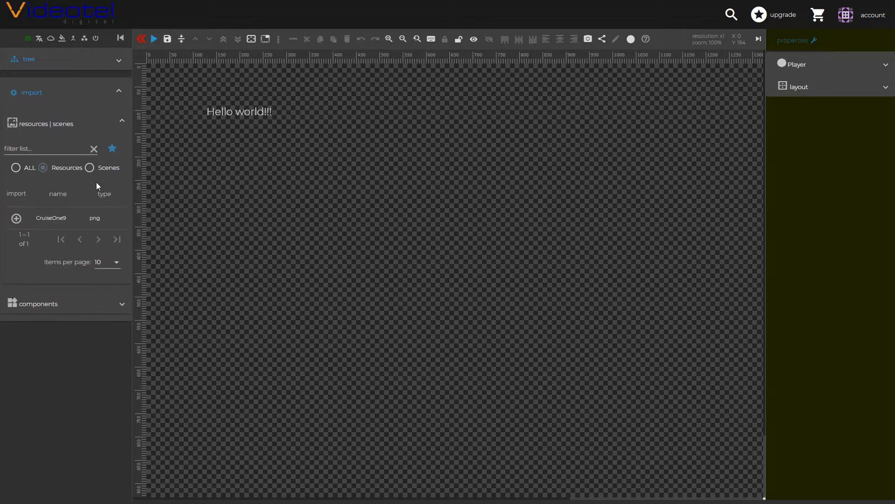
pyautogui.moveTo(56, 218); pyautogui.dragTo(218, 139)
pyautogui.moveTo(252, 170); pyautogui.dragTo(358, 257)
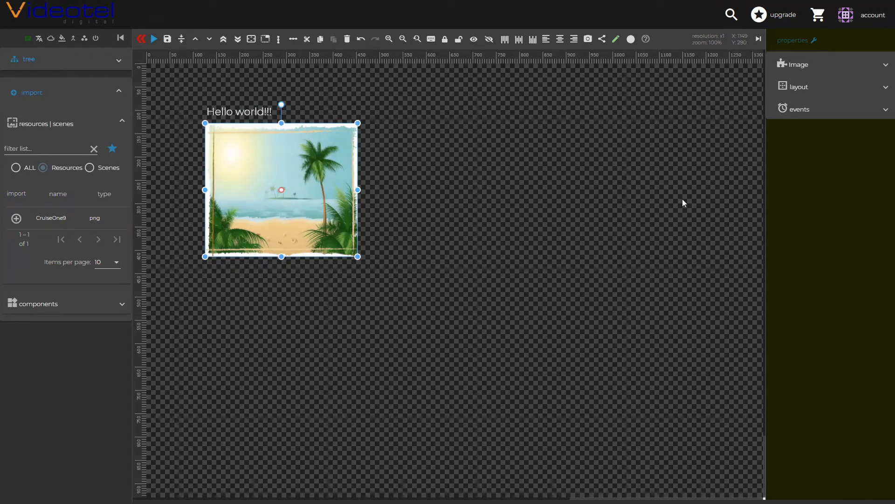
# Move the image to about X 99, Y 196 and the label to about X 99, Y 102, left-aligned above it
pyautogui.click(816, 95)
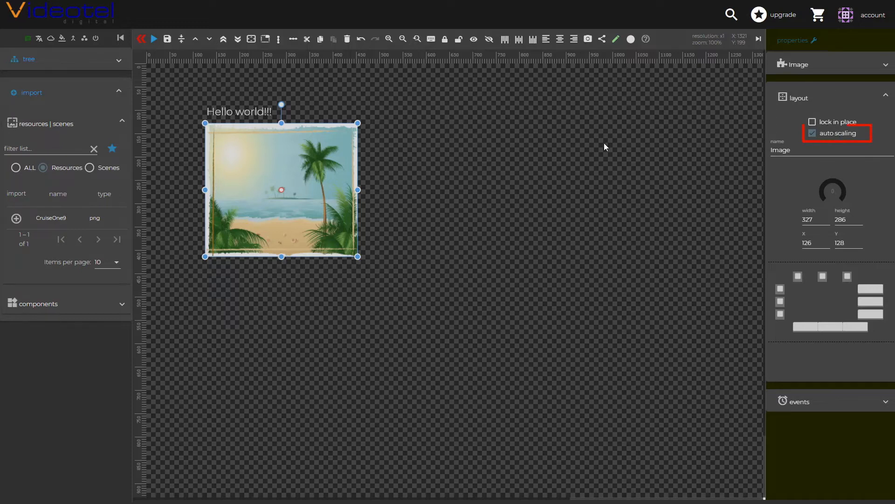
pyautogui.click(269, 113)
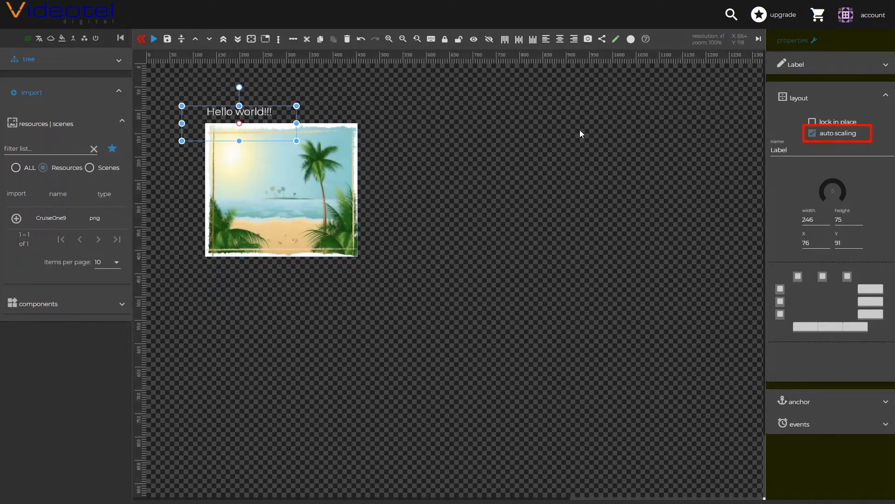
pyautogui.moveTo(289, 175); pyautogui.dragTo(276, 205)
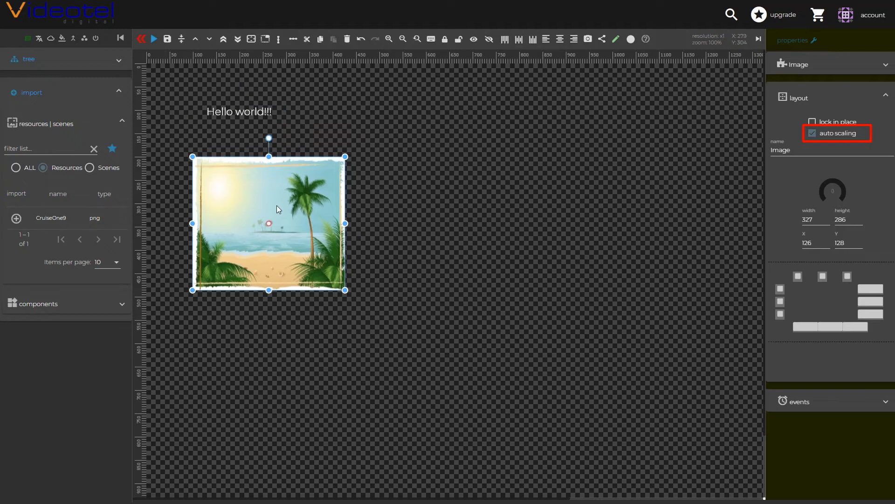
pyautogui.click(264, 114)
pyautogui.moveTo(262, 115); pyautogui.dragTo(272, 120)
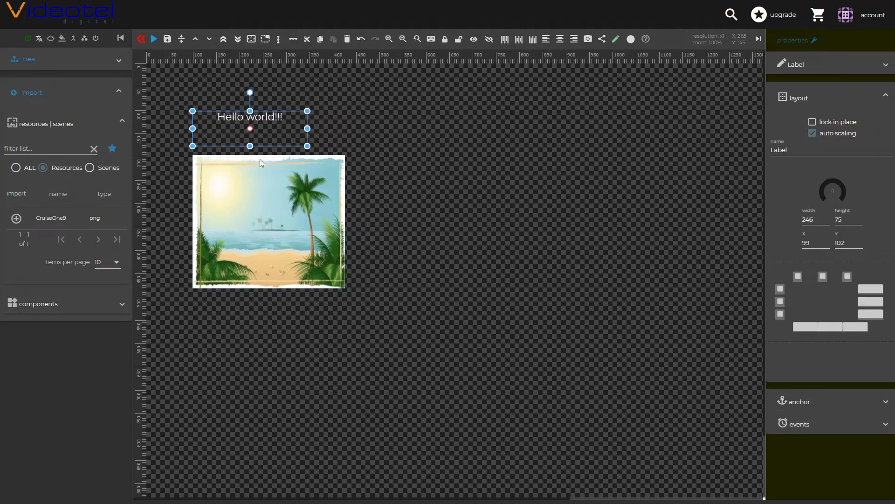
# Preview the scene, resize the preview window to several sizes to examine how the auto-scaled elements react, and close it
pyautogui.click(154, 39)
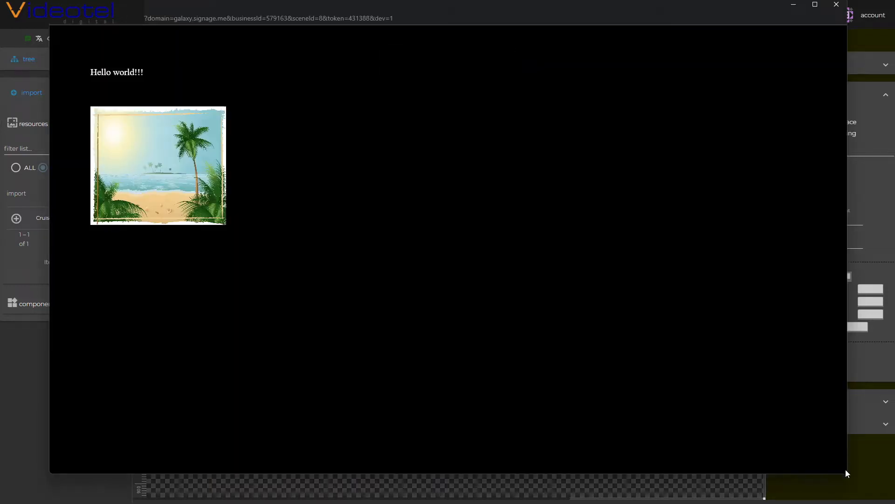
pyautogui.moveTo(848, 475); pyautogui.dragTo(338, 162)
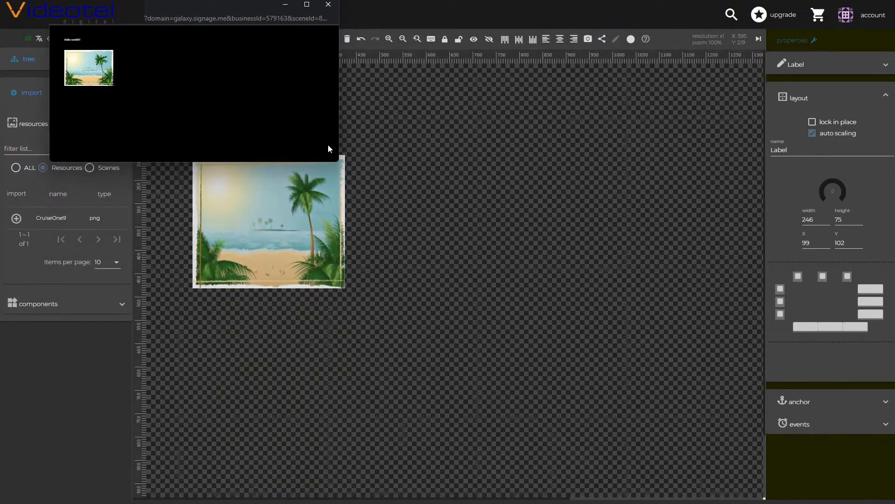
pyautogui.moveTo(336, 162); pyautogui.dragTo(307, 64)
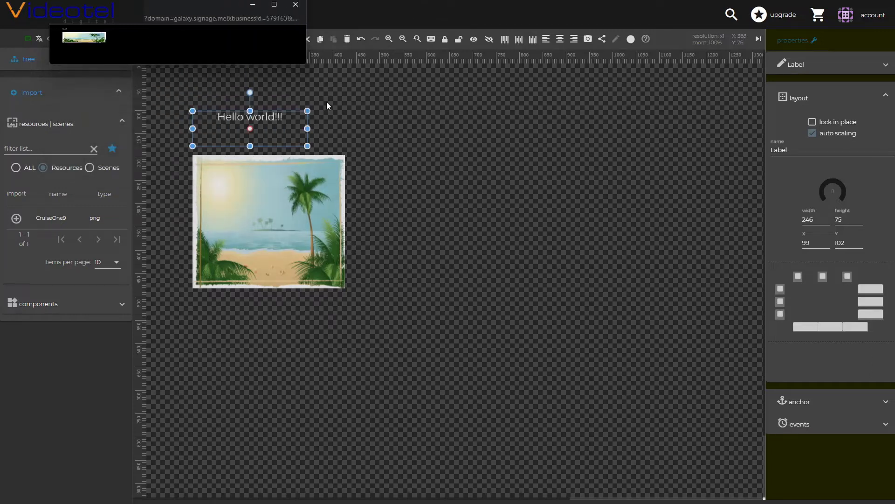
pyautogui.moveTo(228, 7); pyautogui.dragTo(234, 43)
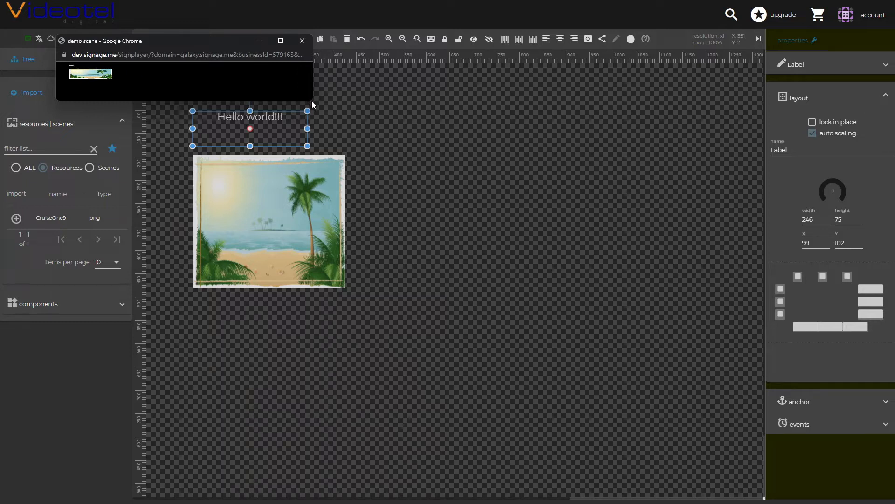
pyautogui.moveTo(311, 101); pyautogui.dragTo(440, 97)
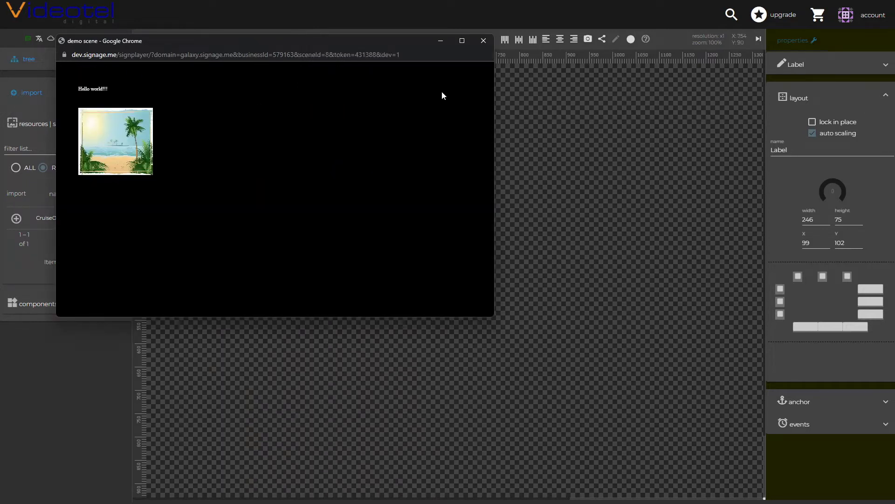
pyautogui.click(484, 40)
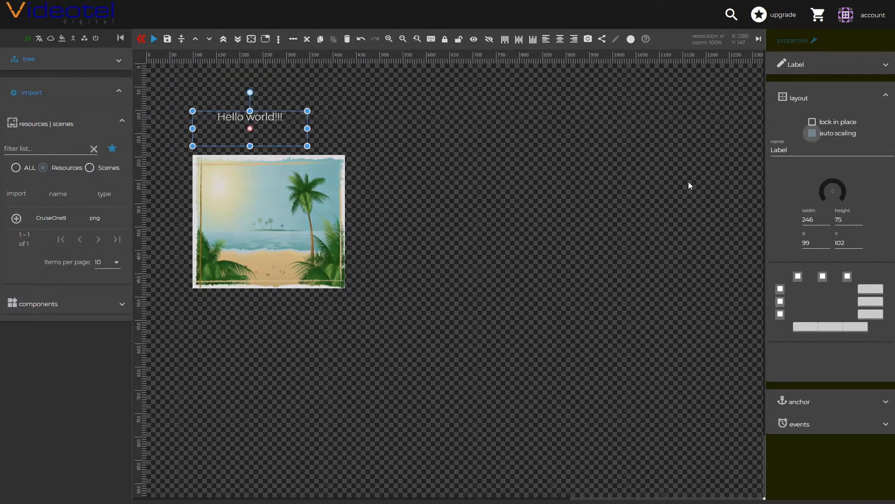
# Turn off auto scaling for the image and preview the scene again in a smaller window
pyautogui.click(321, 222)
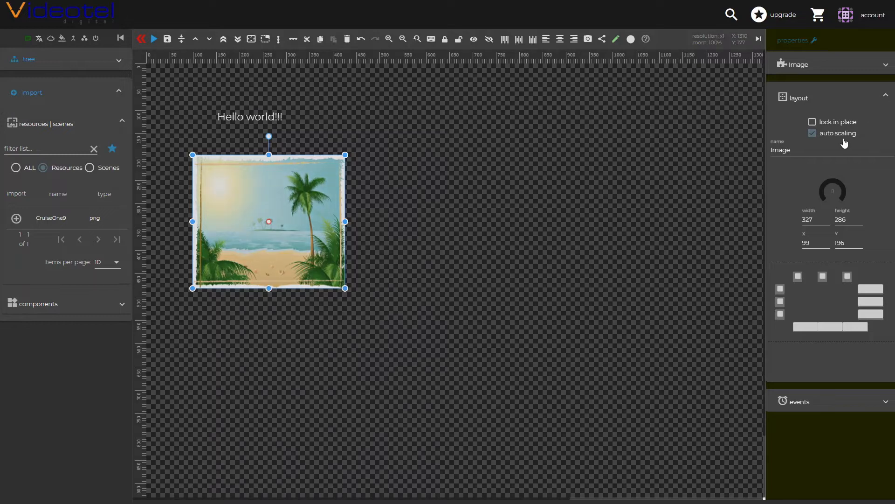
pyautogui.click(154, 39)
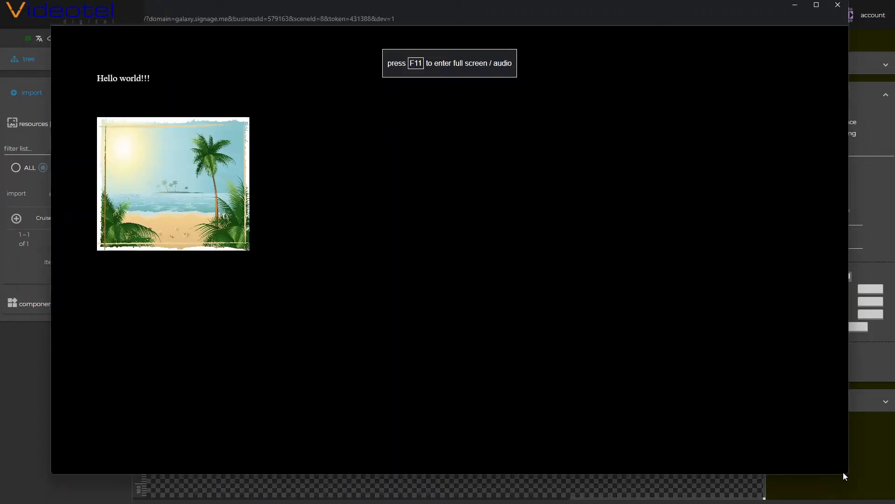
pyautogui.moveTo(848, 475); pyautogui.dragTo(566, 310)
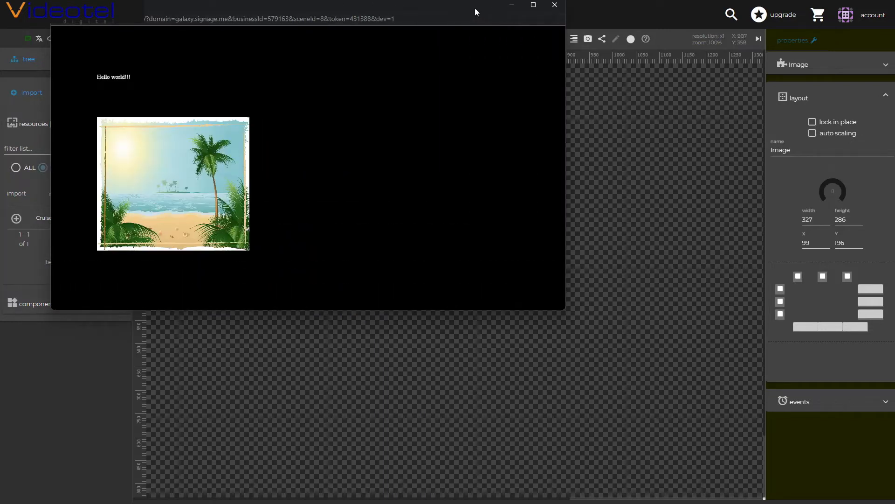
pyautogui.moveTo(475, 8); pyautogui.dragTo(491, 44)
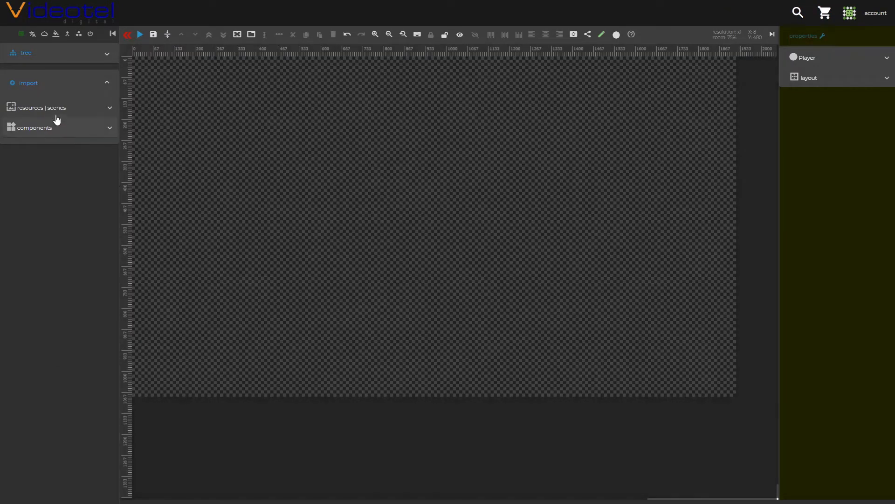
# Place the fit2 image in the scene, enlarge it to about 1036 by 576, and position it at about X 236, Y 149
pyautogui.click(51, 107)
pyautogui.moveTo(54, 278); pyautogui.dragTo(248, 158)
pyautogui.moveTo(281, 189); pyautogui.dragTo(575, 336)
pyautogui.moveTo(503, 286); pyautogui.dragTo(483, 226)
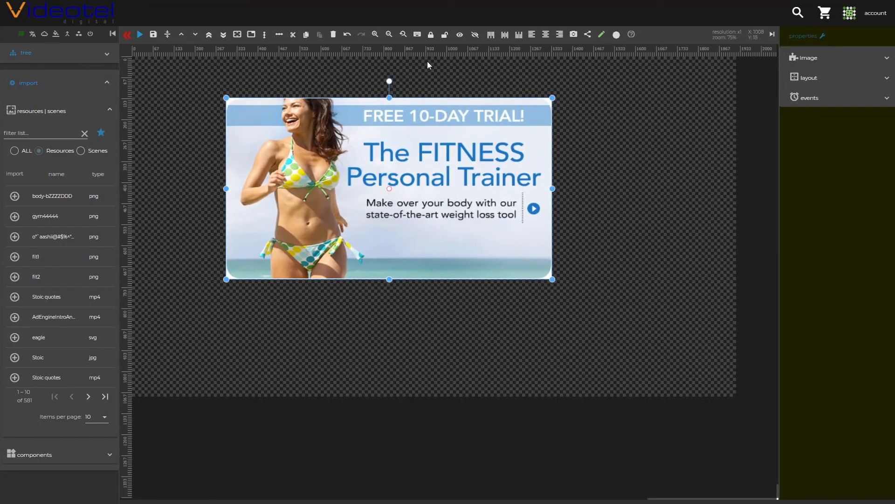
pyautogui.click(390, 35)
pyautogui.click(404, 34)
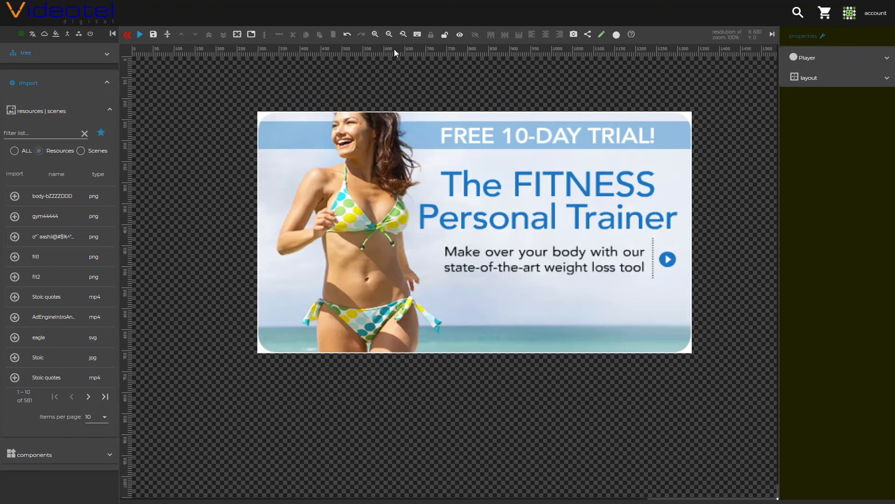
pyautogui.click(424, 132)
pyautogui.moveTo(424, 154); pyautogui.dragTo(398, 161)
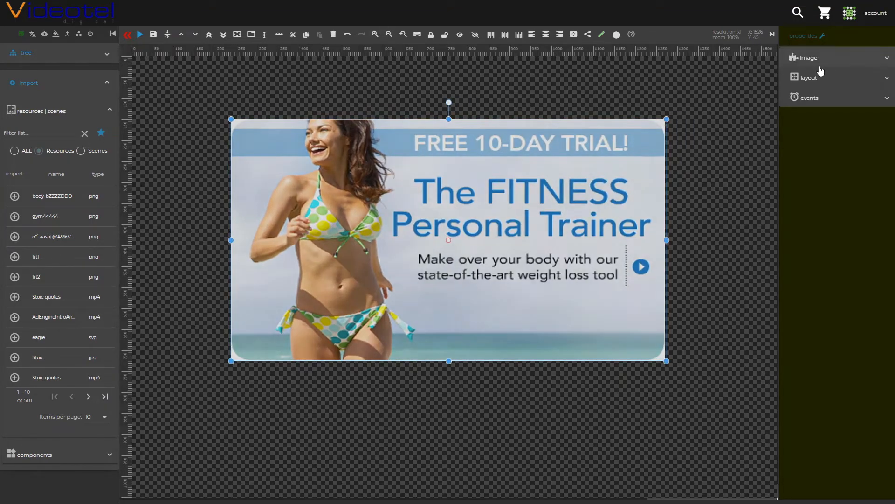
# Turn off auto scaling in the fit2 image's layout properties
pyautogui.click(820, 66)
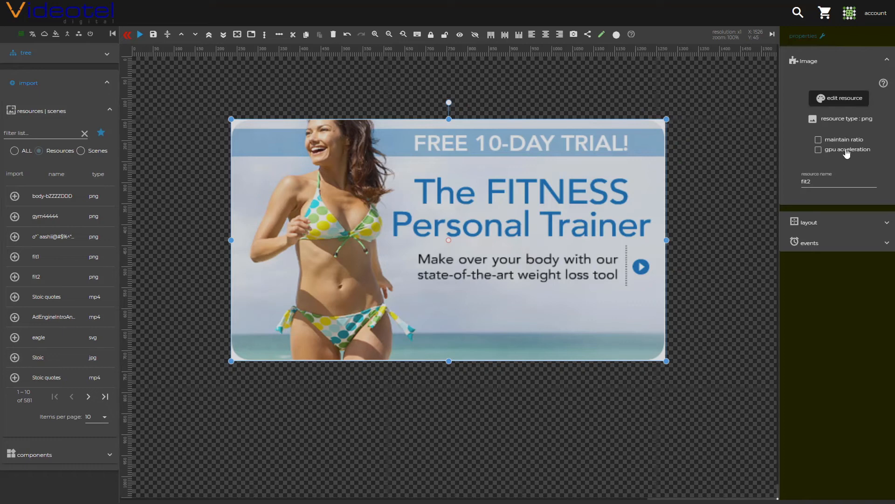
pyautogui.click(833, 222)
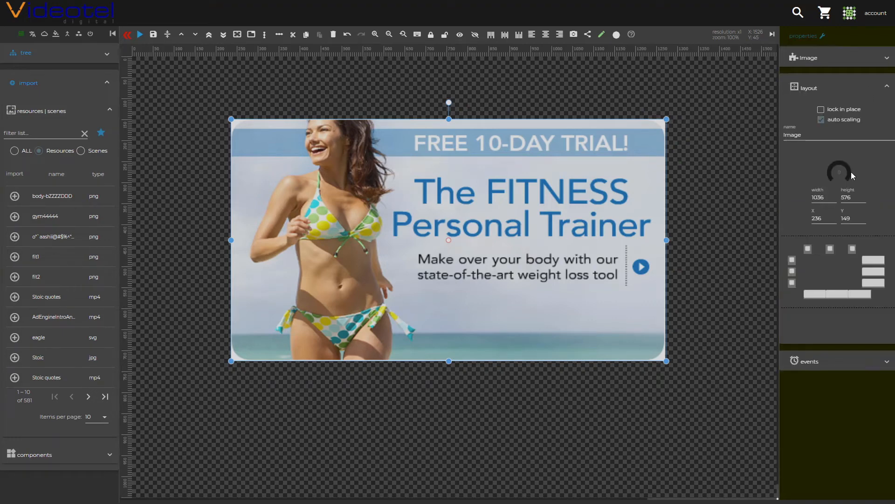
pyautogui.click(835, 120)
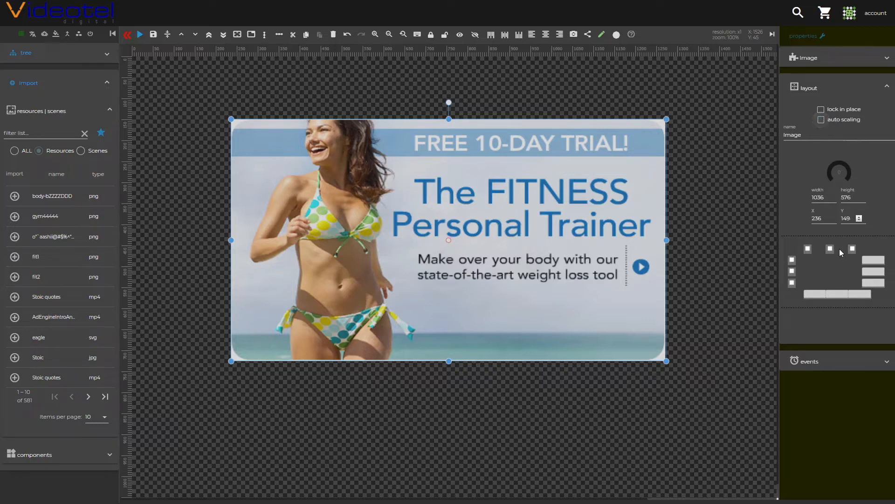
# Anchor the image to the left, top, bottom and right edges of the scene with an offset of 100 on each side
pyautogui.click(808, 249)
pyautogui.click(792, 260)
pyautogui.click(792, 282)
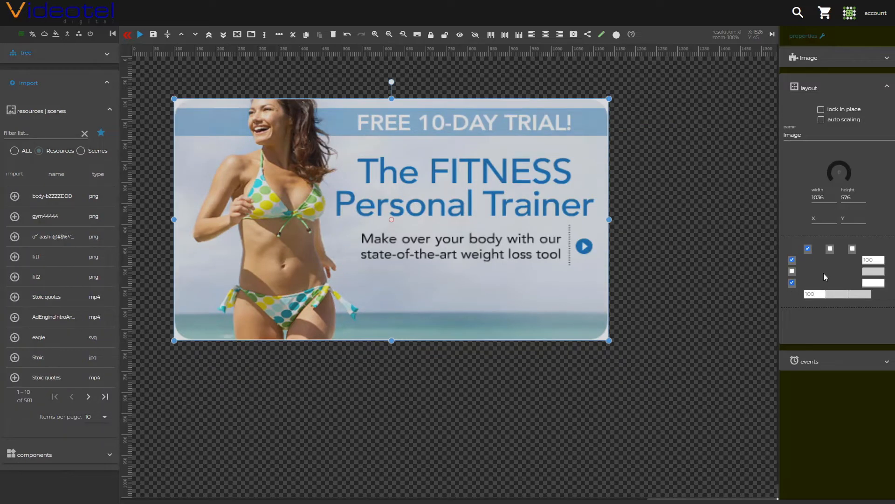
pyautogui.click(852, 249)
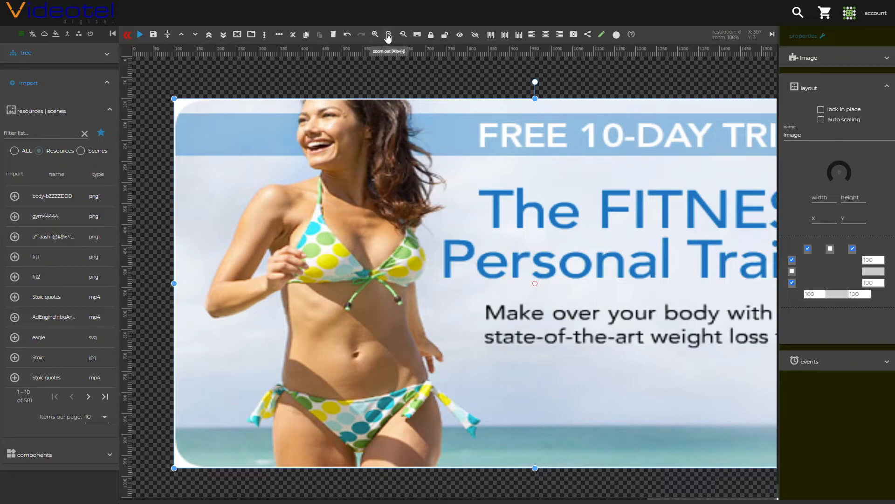
pyautogui.click(388, 37)
pyautogui.click(486, 169)
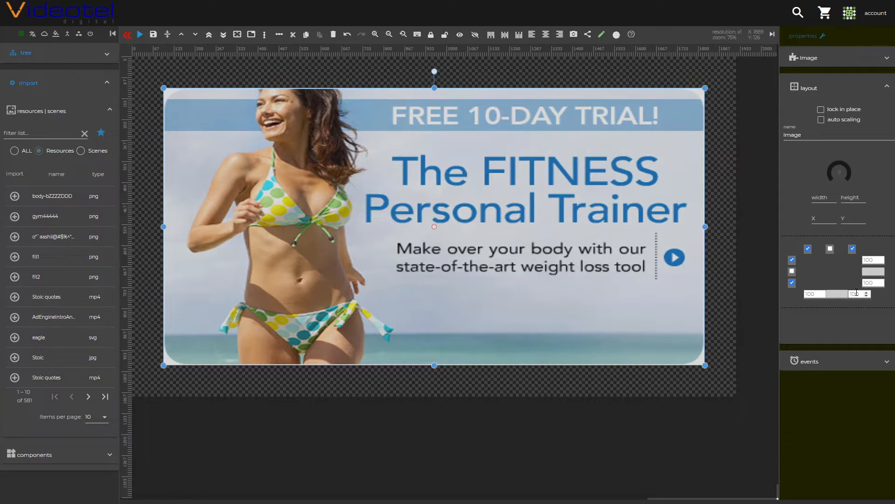
# Set the image's left anchor offset to 85 and its right anchor offset to 30
pyautogui.hotkey('shift', 'Tab')
pyautogui.write('85')
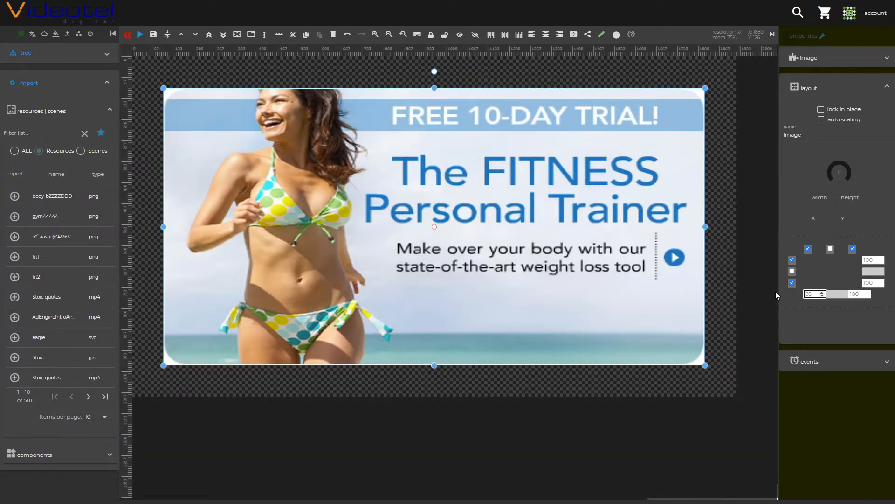
pyautogui.click(856, 294)
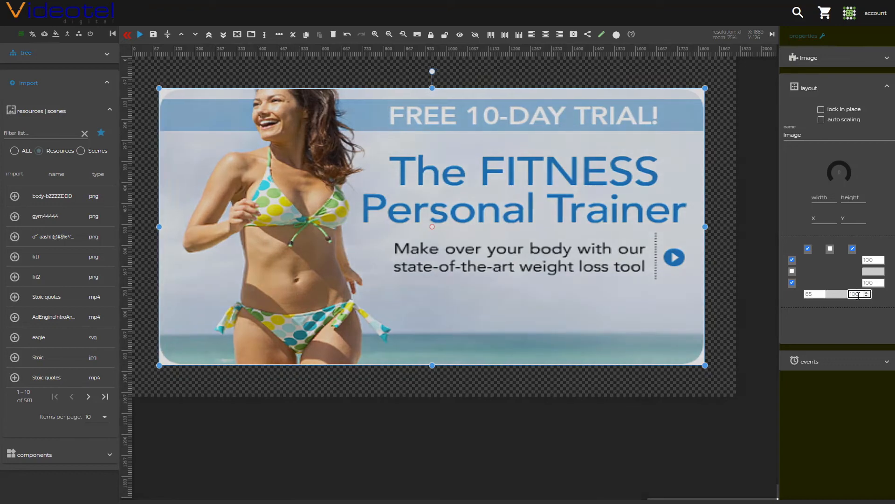
pyautogui.moveTo(861, 294); pyautogui.dragTo(816, 293)
pyautogui.write('30')
pyautogui.click(866, 283)
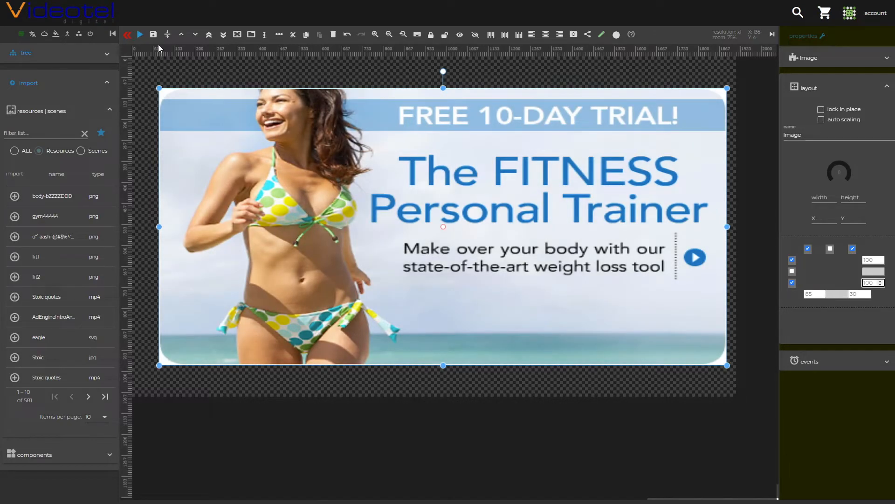
# Preview the scene, shrink the preview window to examine how the anchored image adapts, and return to the editor
pyautogui.click(142, 37)
pyautogui.moveTo(829, 456); pyautogui.dragTo(403, 185)
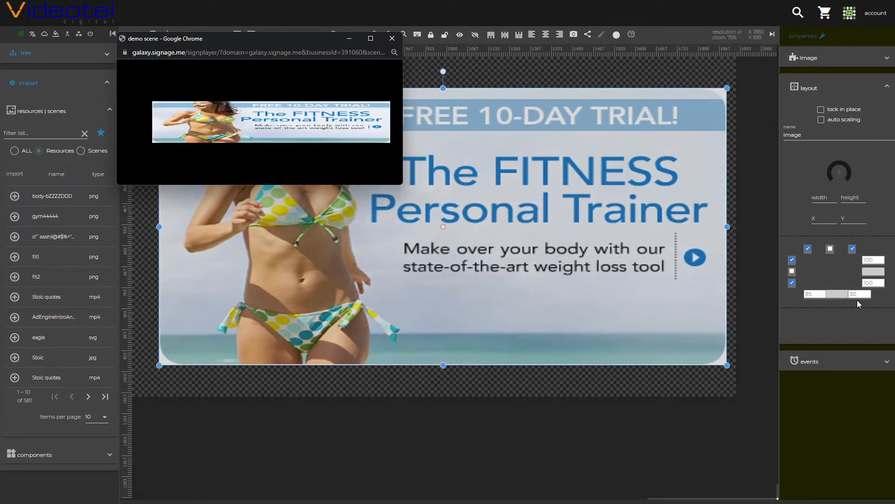
pyautogui.click(424, 208)
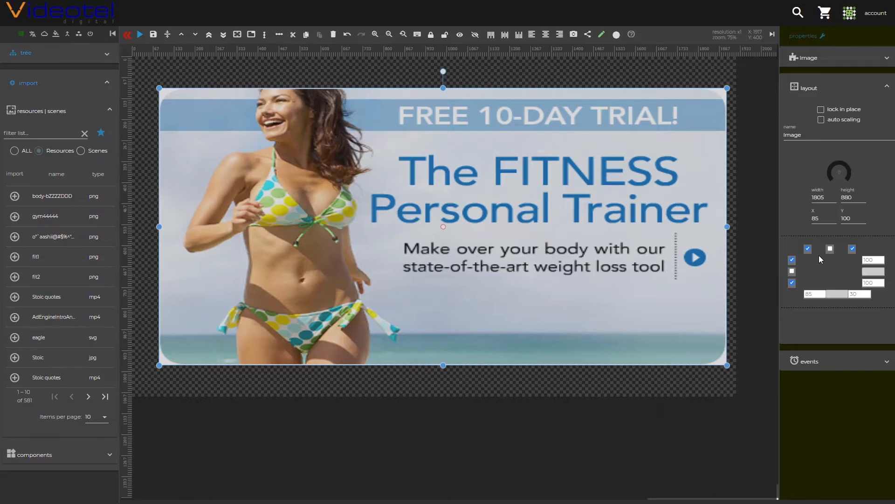
# Delete the anchored image and add a Clock component to the scene, stretched into a wide box in the upper area
pyautogui.rightClick(482, 159)
pyautogui.click(506, 343)
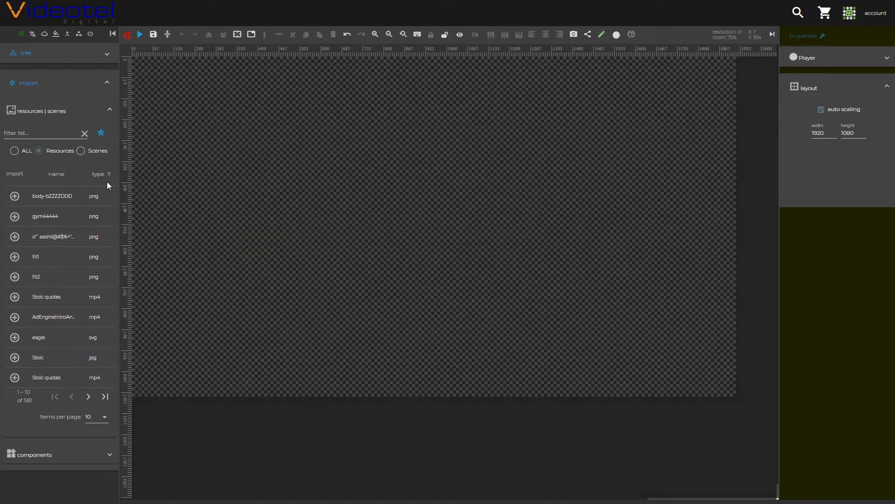
pyautogui.click(42, 456)
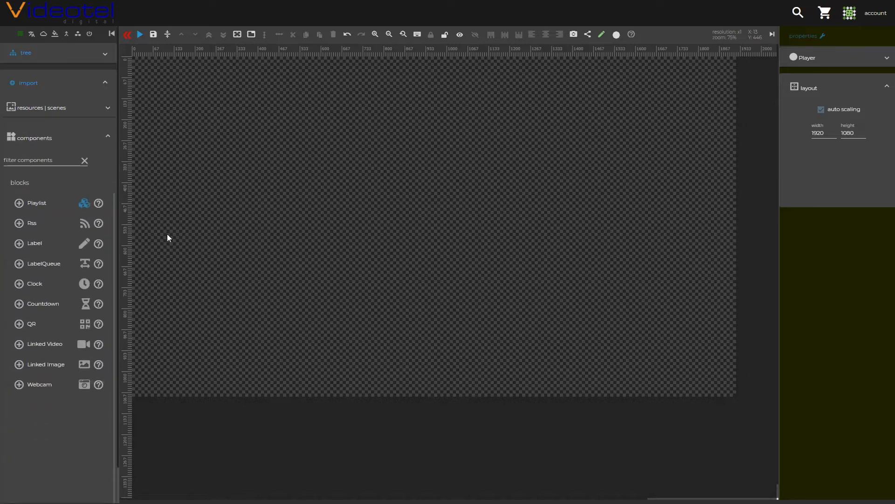
pyautogui.click(262, 172)
pyautogui.moveTo(260, 174); pyautogui.dragTo(447, 193)
# Format the clock text in red with the A Love of Thunder font at size 66
pyautogui.click(886, 58)
pyautogui.click(843, 278)
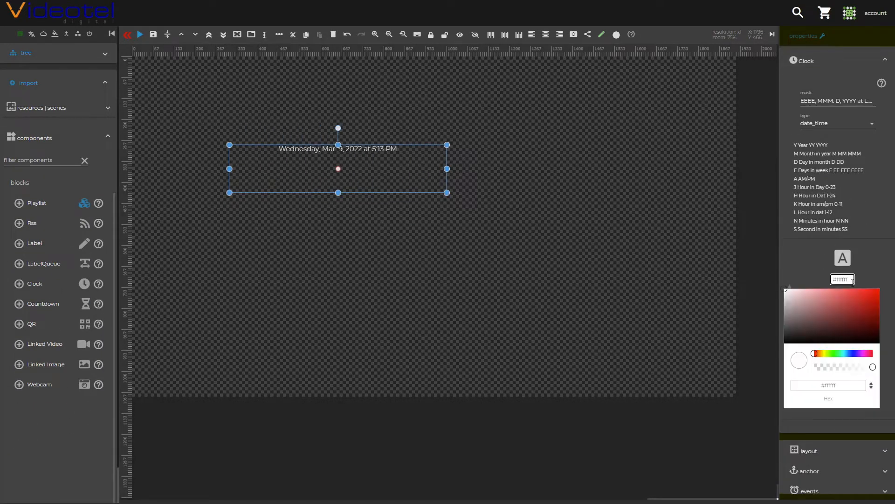
pyautogui.click(888, 288)
pyautogui.doubleClick(794, 327)
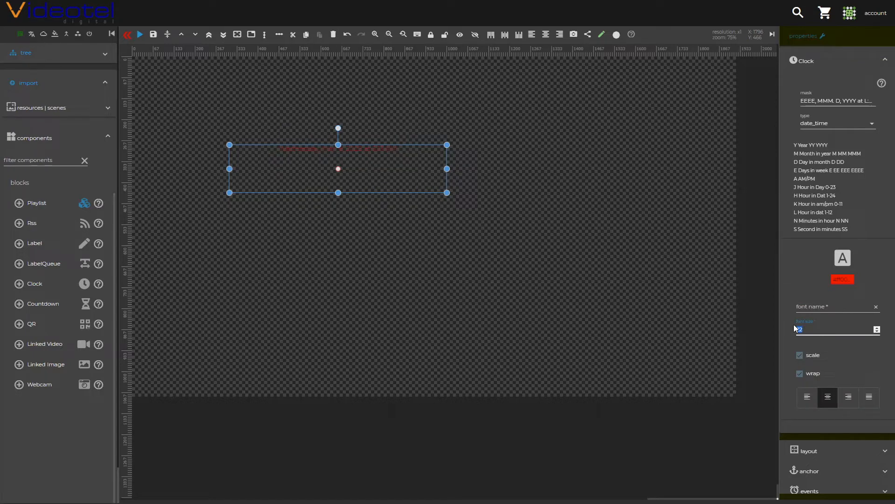
pyautogui.click(853, 305)
pyautogui.click(843, 258)
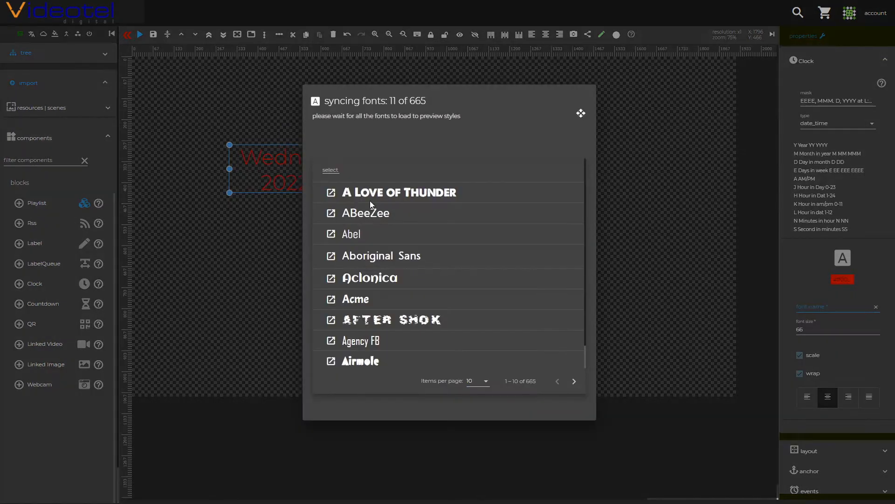
pyautogui.click(339, 195)
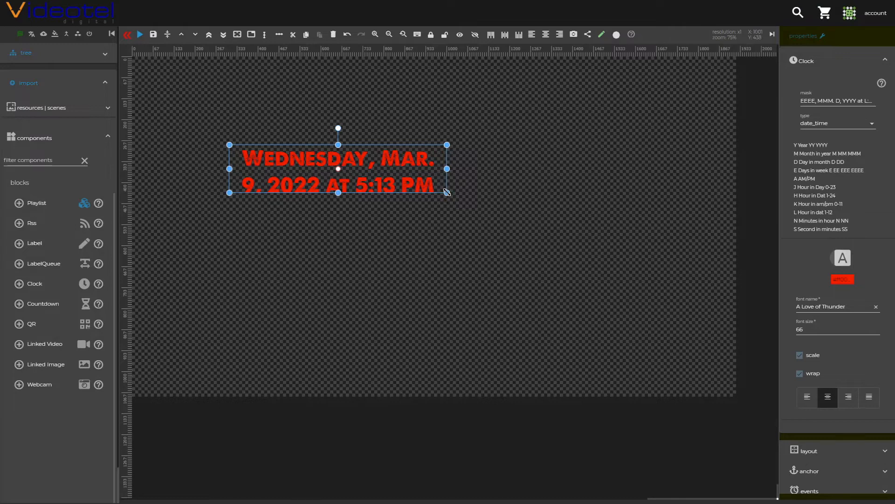
# Enlarge the clock's box to about 917 by 219 and show its layout properties
pyautogui.moveTo(447, 192); pyautogui.dragTo(519, 213)
pyautogui.click(825, 62)
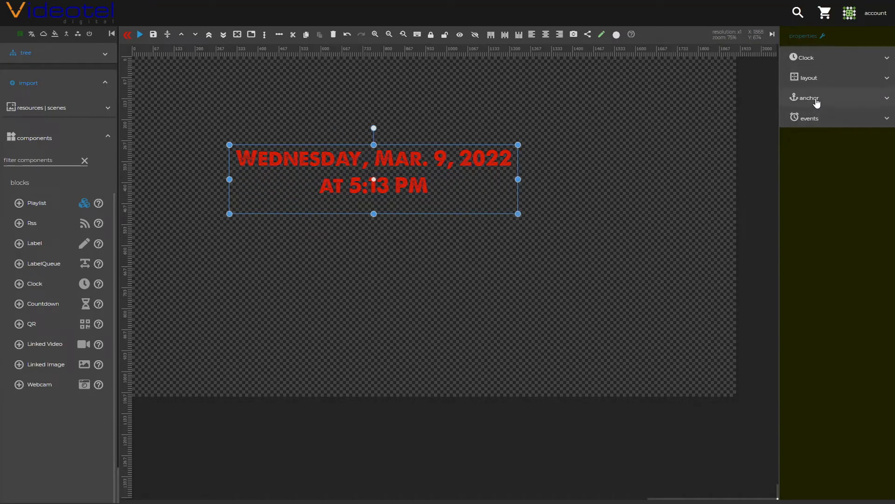
pyautogui.click(829, 80)
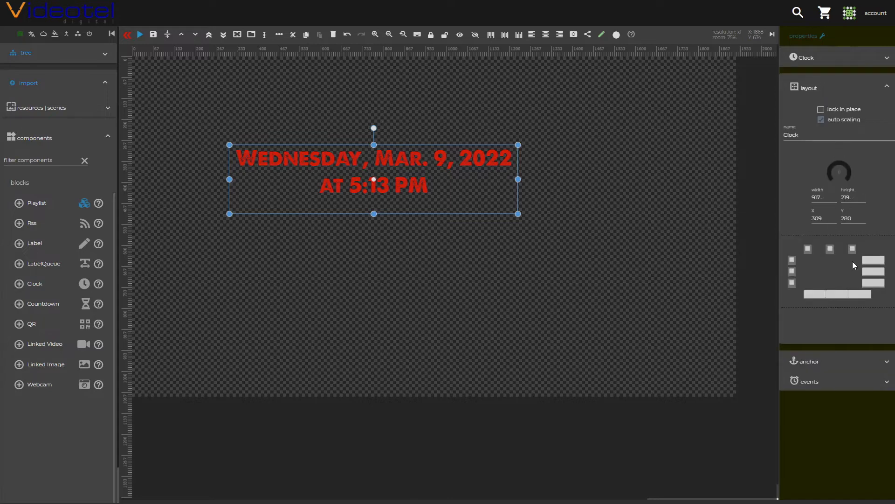
# Anchor the text inside the clock's box to its left side with an offset of 250
pyautogui.click(821, 363)
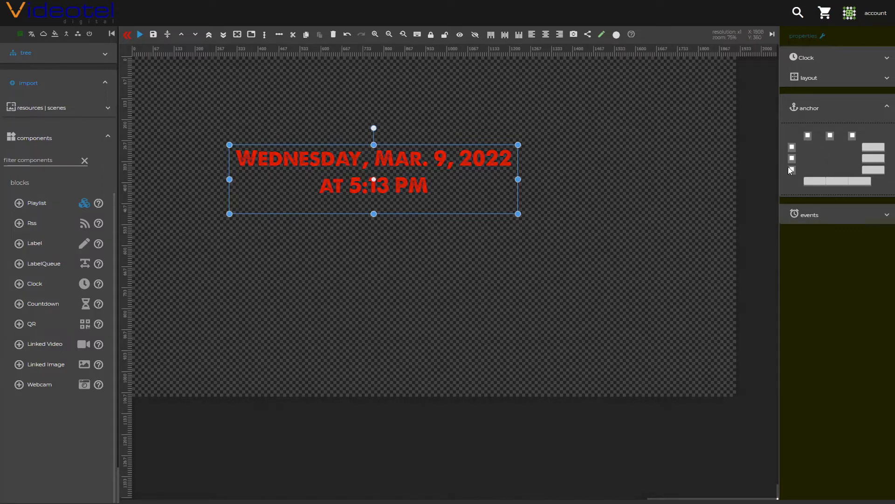
pyautogui.click(808, 136)
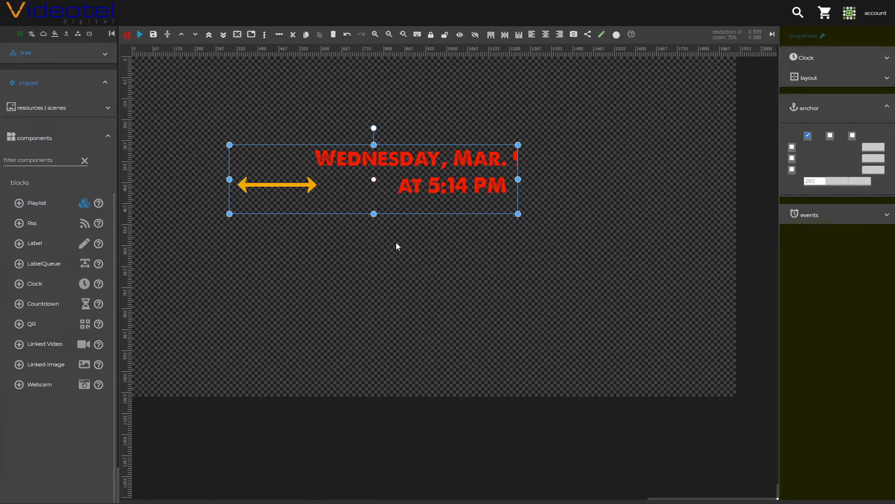
pyautogui.click(832, 80)
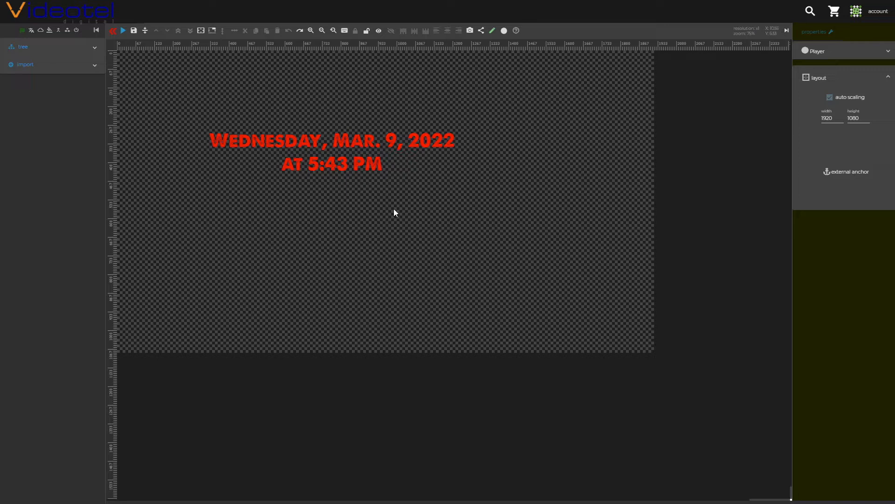
# Turn off auto scaling for the clock and anchor it externally to the horizontal and vertical centre with offsets of 0
pyautogui.click(354, 142)
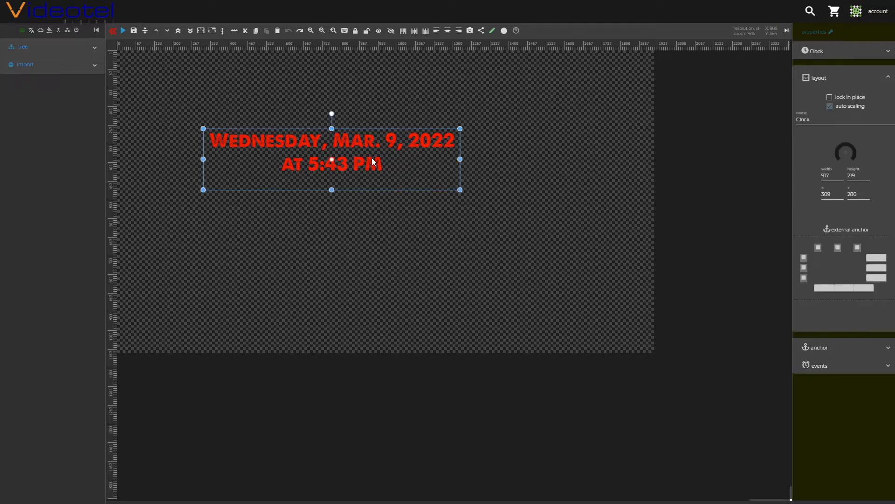
pyautogui.click(850, 111)
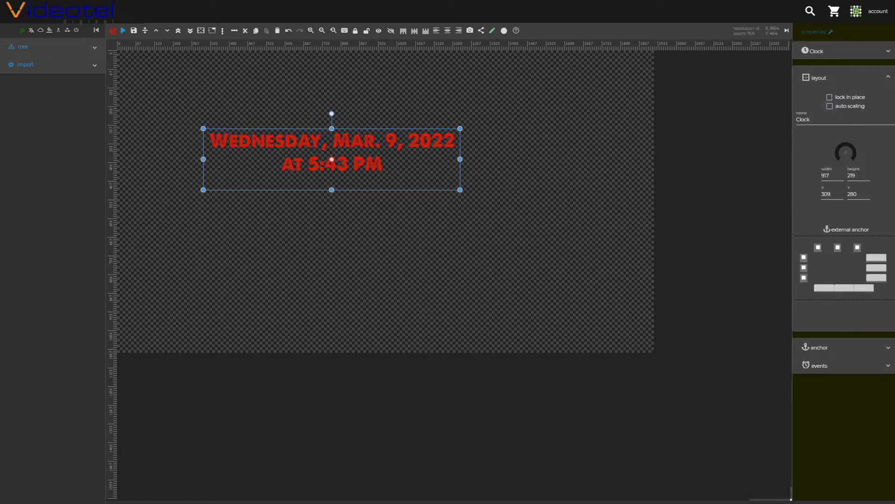
pyautogui.click(838, 248)
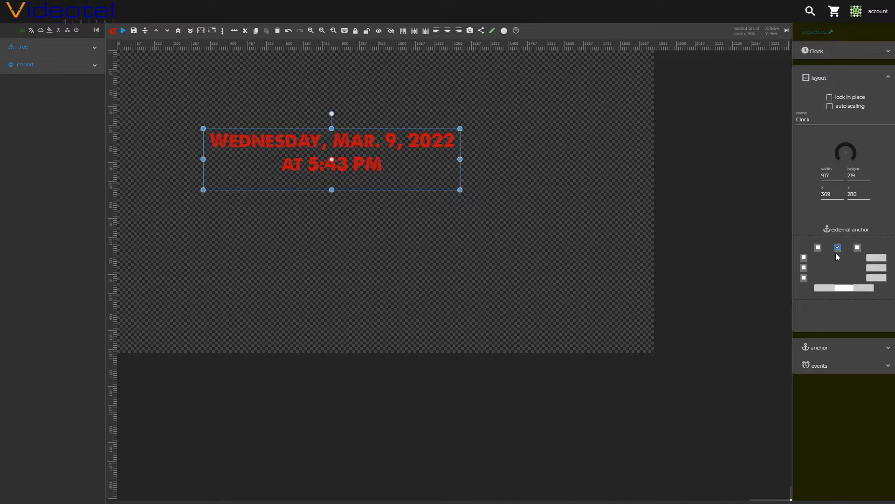
pyautogui.click(804, 266)
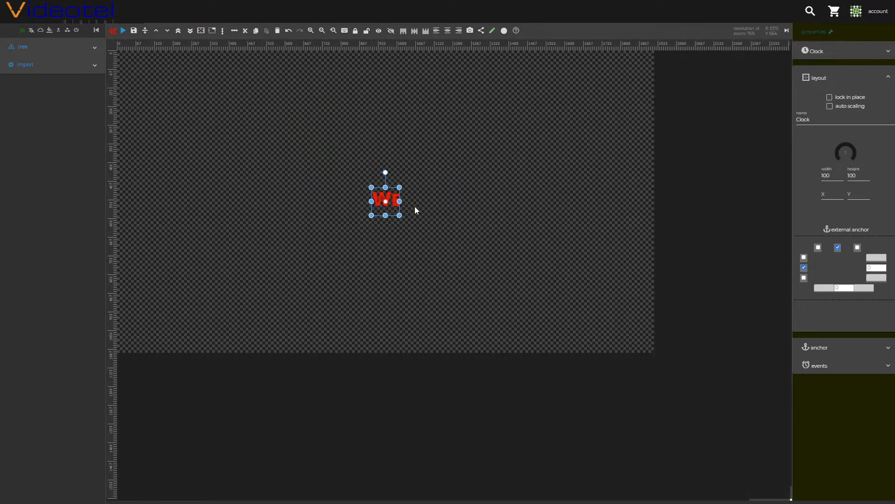
# Enlarge the centred clock to about 850 by 267, preview the scene, and resize the preview window to check its position
pyautogui.moveTo(400, 201); pyautogui.dragTo(611, 204)
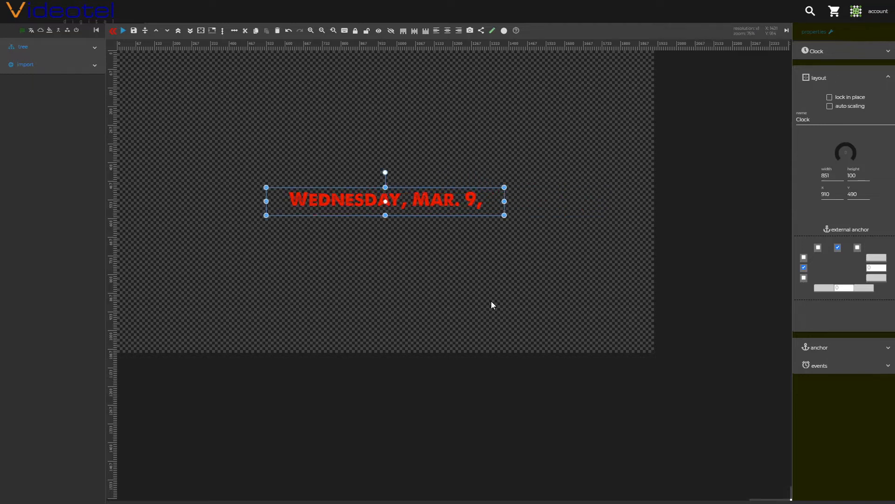
pyautogui.moveTo(388, 220); pyautogui.dragTo(392, 266)
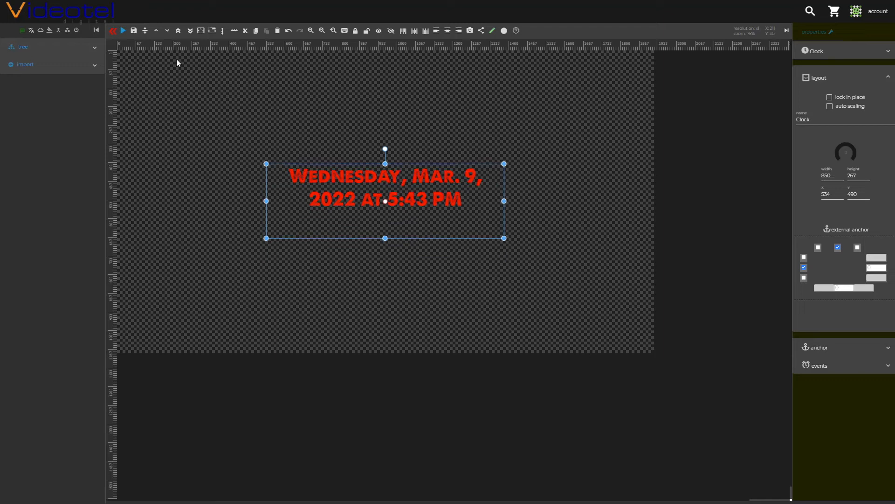
pyautogui.click(123, 30)
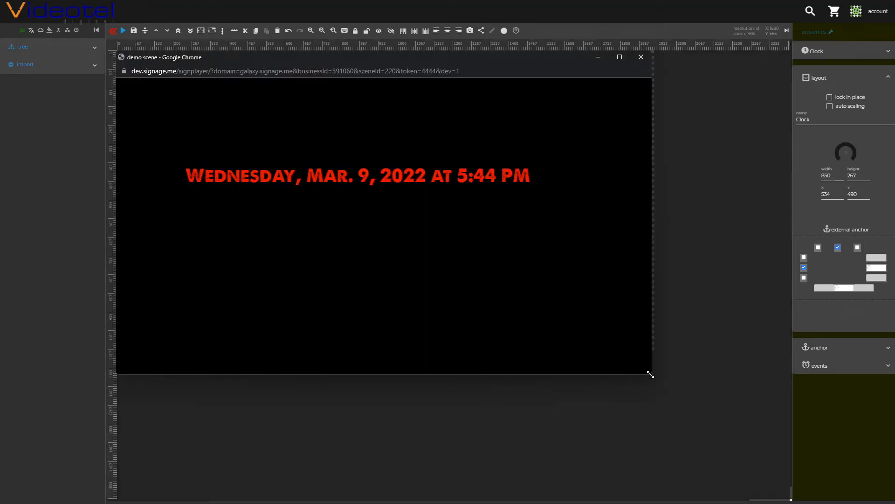
pyautogui.moveTo(650, 374); pyautogui.dragTo(830, 490)
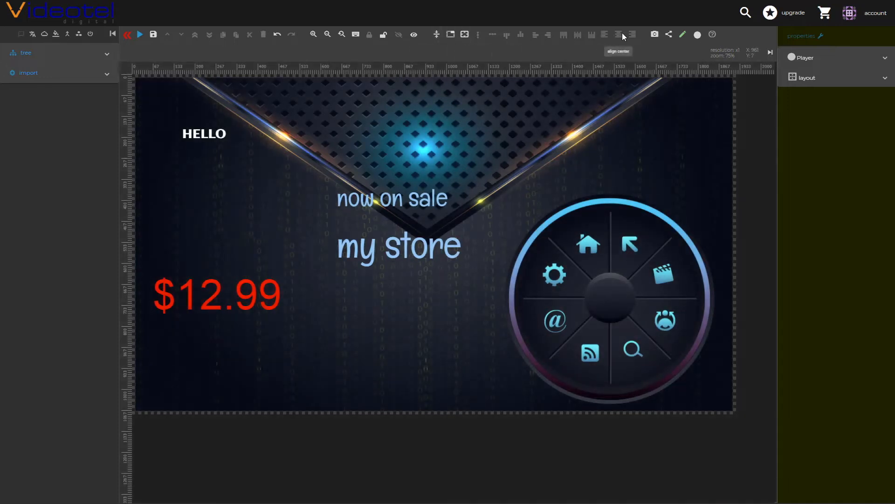
# Undo the last change, select the HELLO and $12.99 labels together, and stack them vertically with their left edges aligned
pyautogui.hotkey('ctrl', 'z')
pyautogui.moveTo(151, 94); pyautogui.dragTo(266, 344)
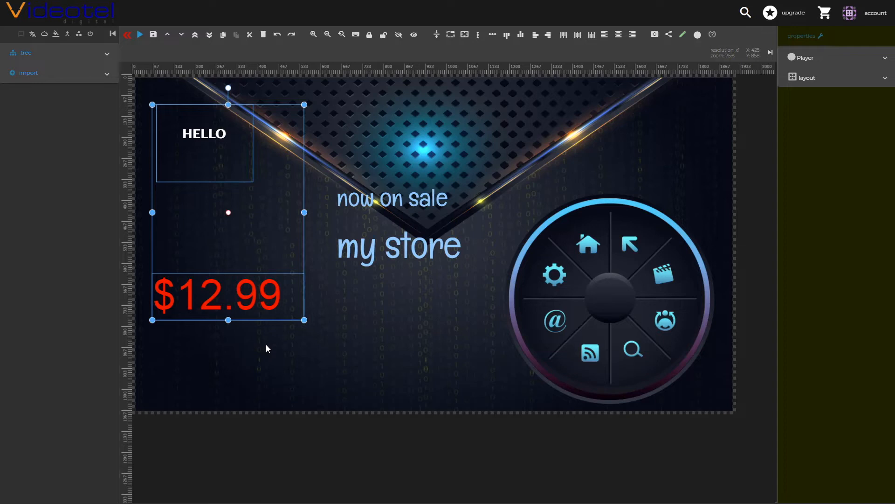
pyautogui.click(478, 39)
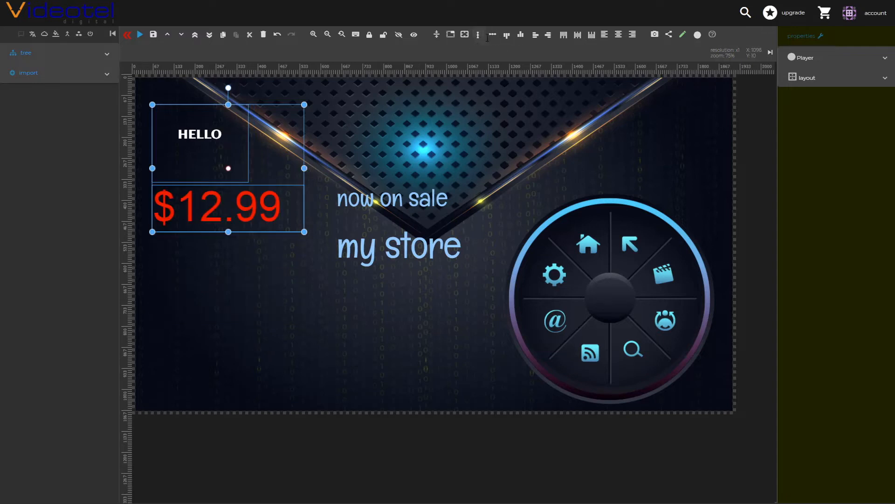
# Alternate the HELLO and $12.99 labels between horizontal and vertical stacking, ending with the vertical stack, and deselect them
pyautogui.click(492, 36)
pyautogui.click(481, 36)
pyautogui.click(491, 37)
pyautogui.click(483, 37)
pyautogui.click(493, 37)
pyautogui.click(482, 39)
pyautogui.click(163, 105)
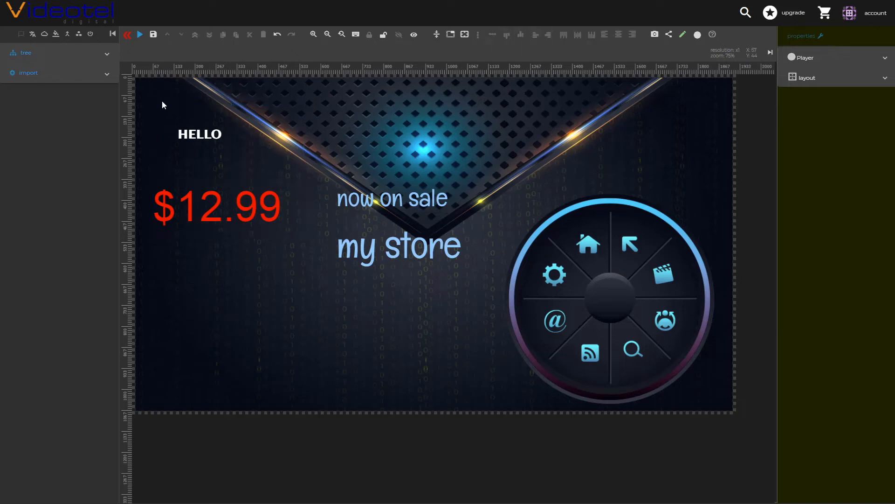
# Try aligning the top edges of the HELLO, $12.99 and "now on sale" labels, and undo that alignment
pyautogui.moveTo(163, 105); pyautogui.dragTo(429, 288)
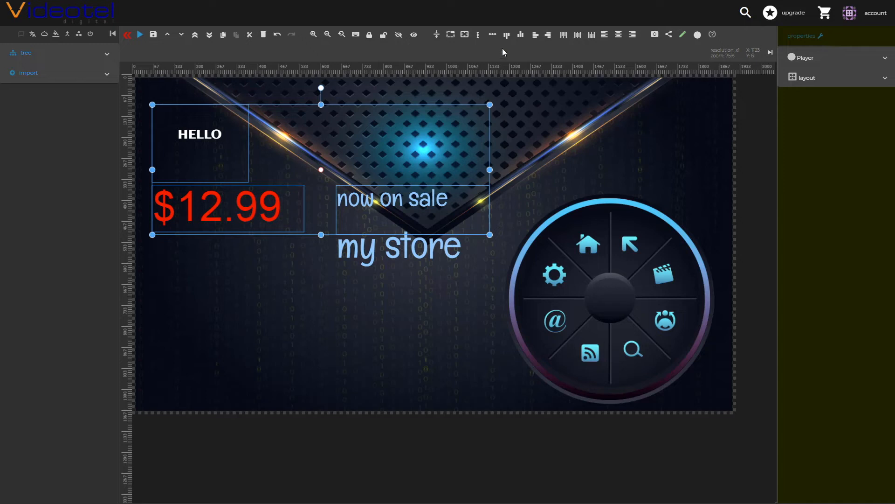
pyautogui.click(508, 35)
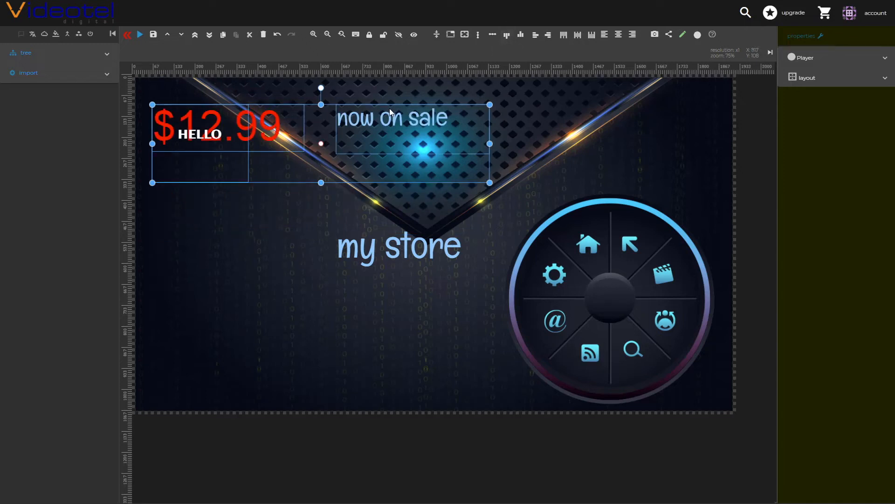
pyautogui.click(265, 241)
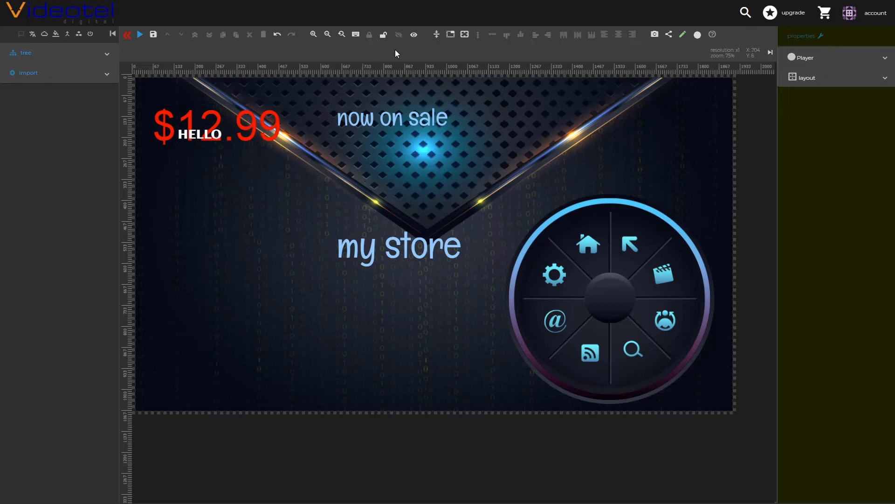
pyautogui.click(277, 34)
# Move the "now on sale" label below $12.99 and align the left edges of the HELLO, $12.99 and "now on sale" labels
pyautogui.moveTo(389, 206); pyautogui.dragTo(253, 351)
pyautogui.moveTo(147, 102); pyautogui.dragTo(358, 378)
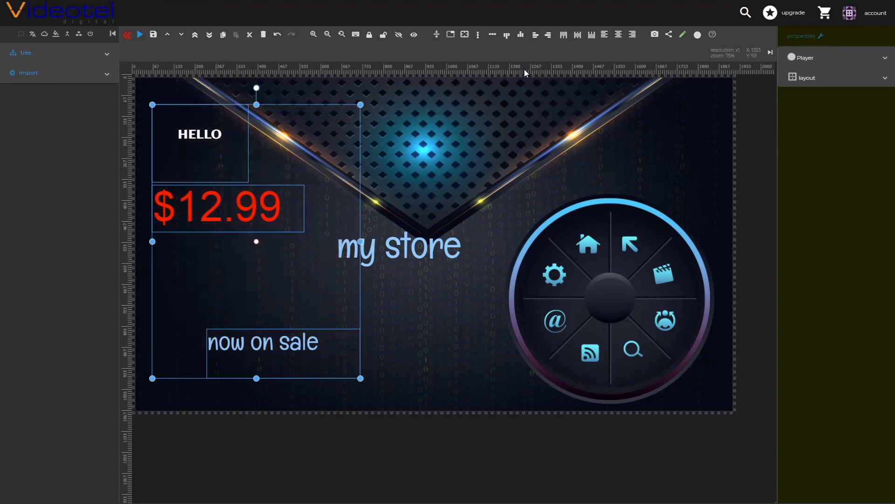
pyautogui.click(536, 36)
pyautogui.click(426, 316)
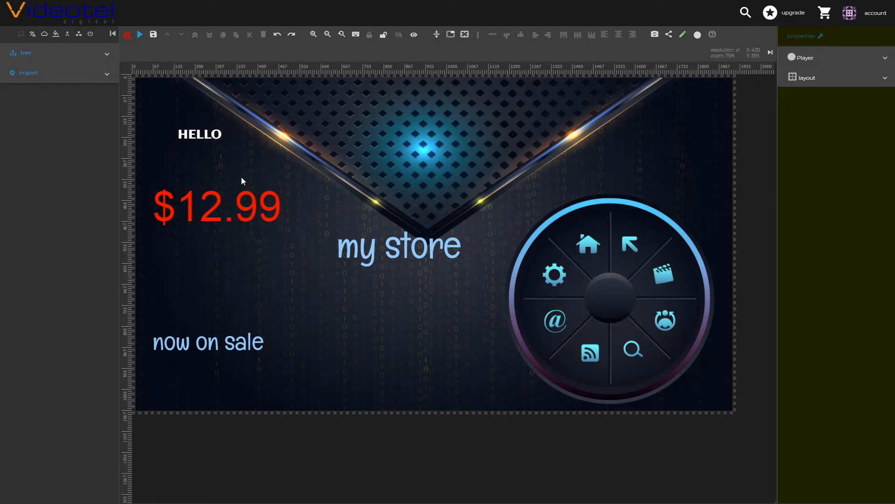
# Align the HELLO label to the scene's top edge, and reposition it at the horizontal centre of the bottom edge
pyautogui.click(207, 138)
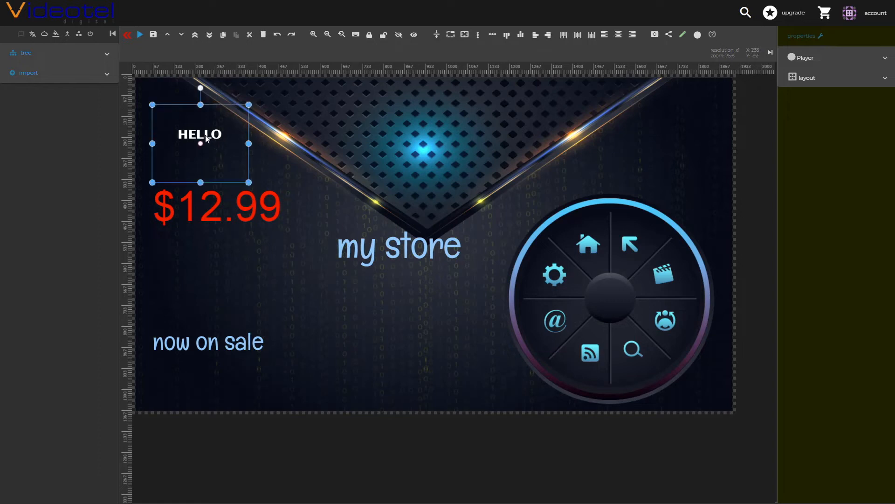
pyautogui.click(564, 35)
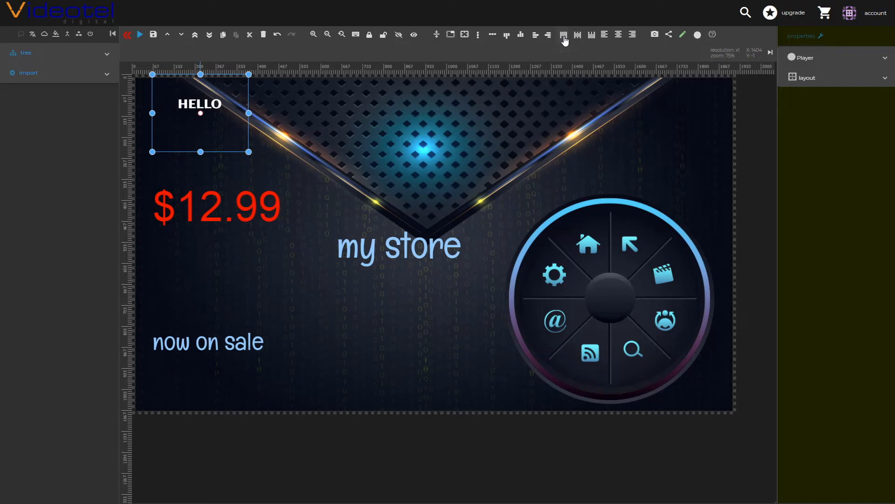
pyautogui.click(619, 35)
pyautogui.click(592, 35)
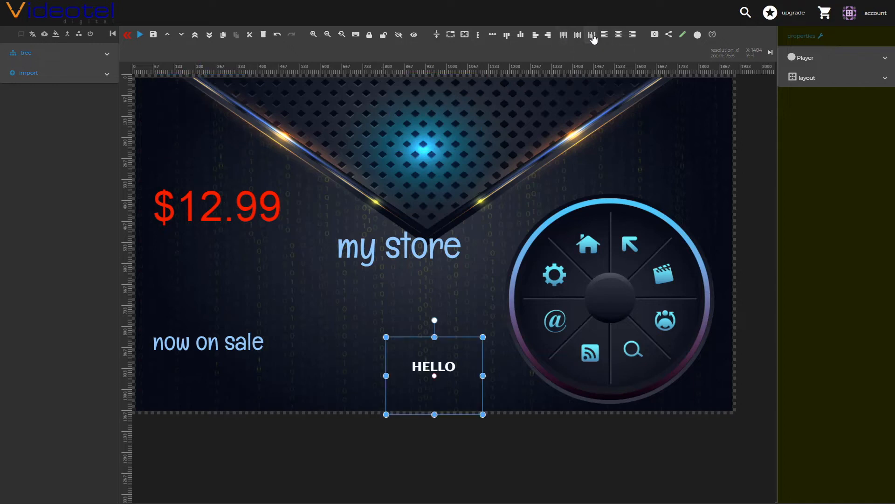
pyautogui.click(452, 77)
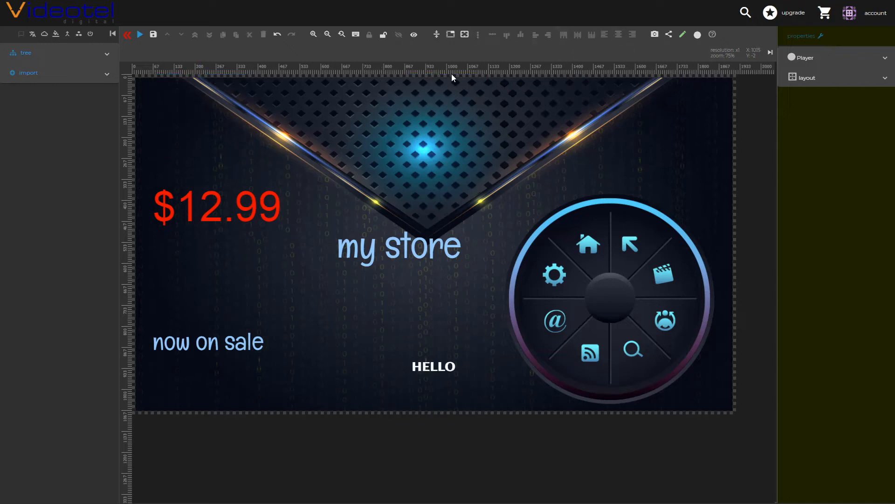
# Toggle snapping while moving the $12.99 label down above "now on sale" and back up over the background's arrow shape
pyautogui.click(228, 211)
pyautogui.moveTo(228, 211); pyautogui.dragTo(284, 220)
pyautogui.click(451, 37)
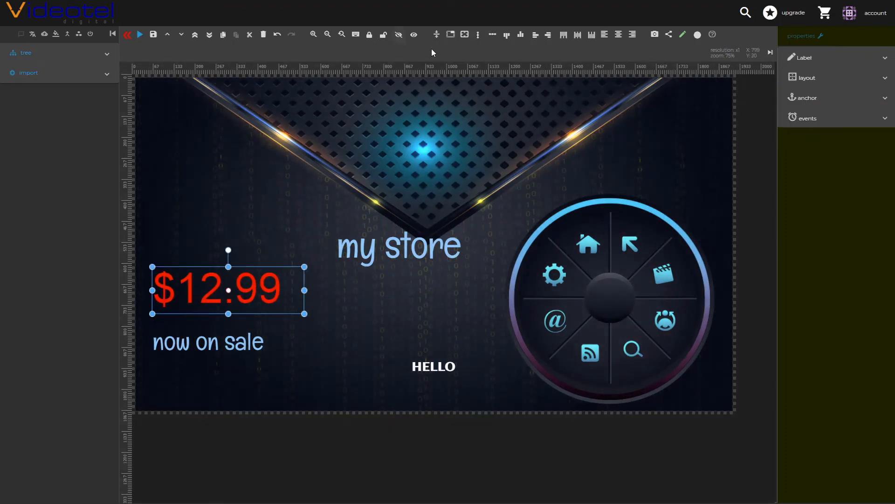
pyautogui.click(451, 37)
pyautogui.moveTo(233, 307); pyautogui.dragTo(360, 142)
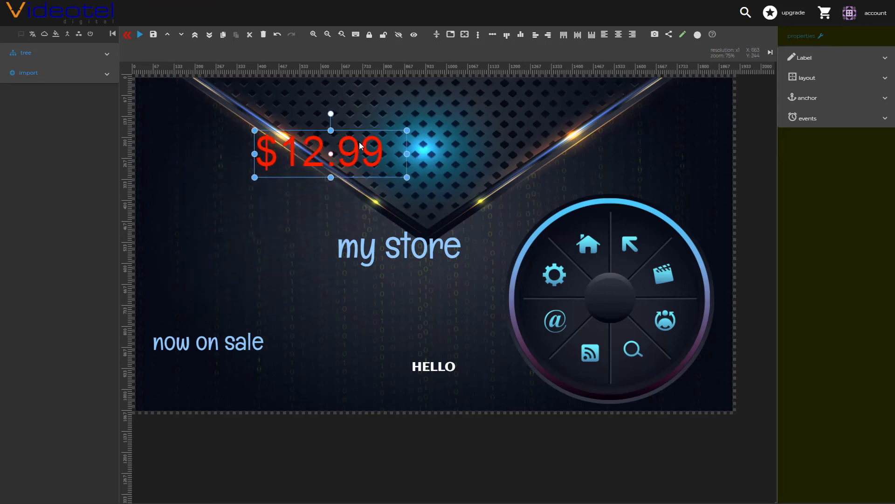
# Set the movement resolution to x50 and reposition the $12.99 and "now on sale" labels so that $12.99 sits directly above
pyautogui.click(464, 35)
pyautogui.click(465, 35)
pyautogui.click(465, 36)
pyautogui.moveTo(359, 156); pyautogui.dragTo(272, 185)
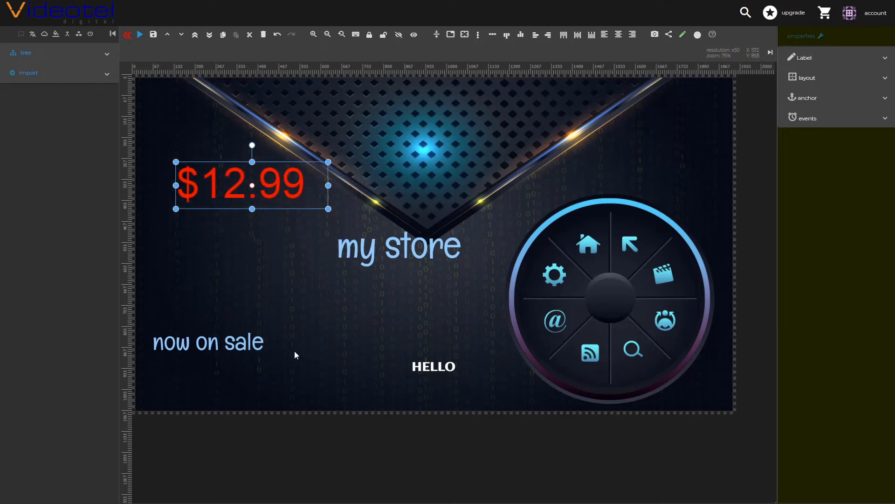
pyautogui.moveTo(254, 358); pyautogui.dragTo(256, 248)
pyautogui.moveTo(264, 195); pyautogui.dragTo(282, 206)
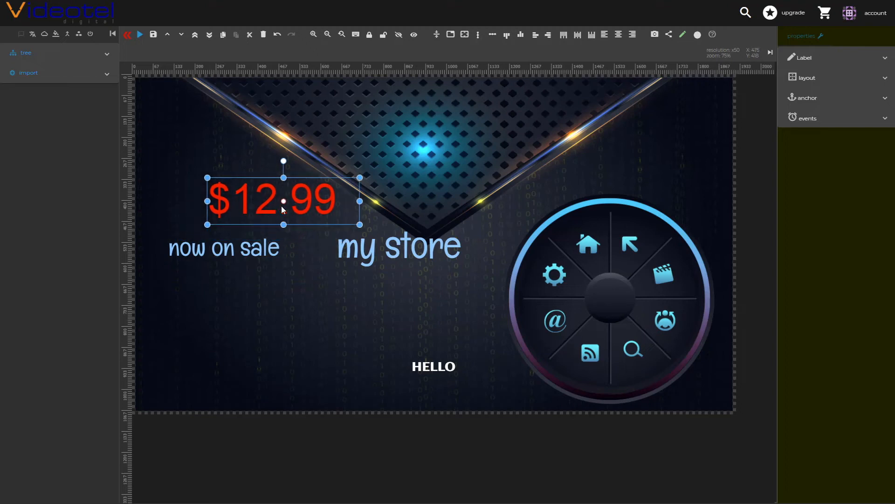
# Move the HELLO label above $12.99, return the movement resolution to x1, and place HELLO beneath "now on sale"
pyautogui.click(433, 348)
pyautogui.moveTo(368, 231); pyautogui.dragTo(333, 151)
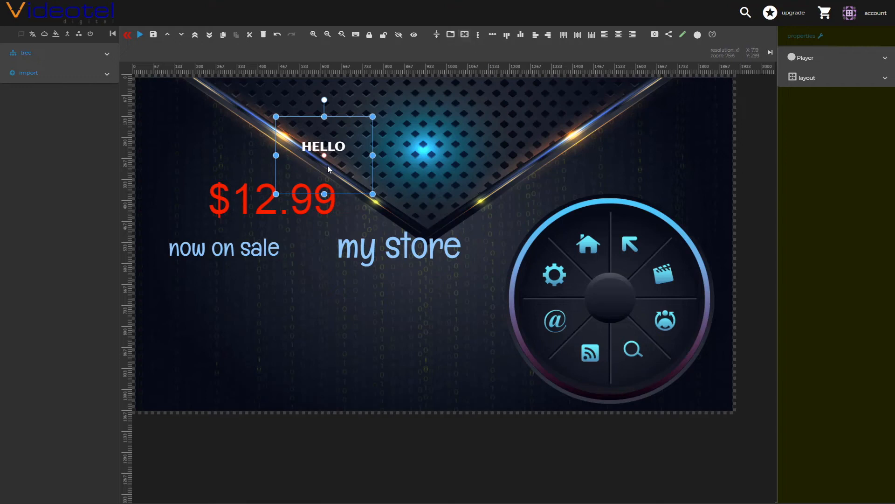
pyautogui.moveTo(327, 165); pyautogui.dragTo(229, 329)
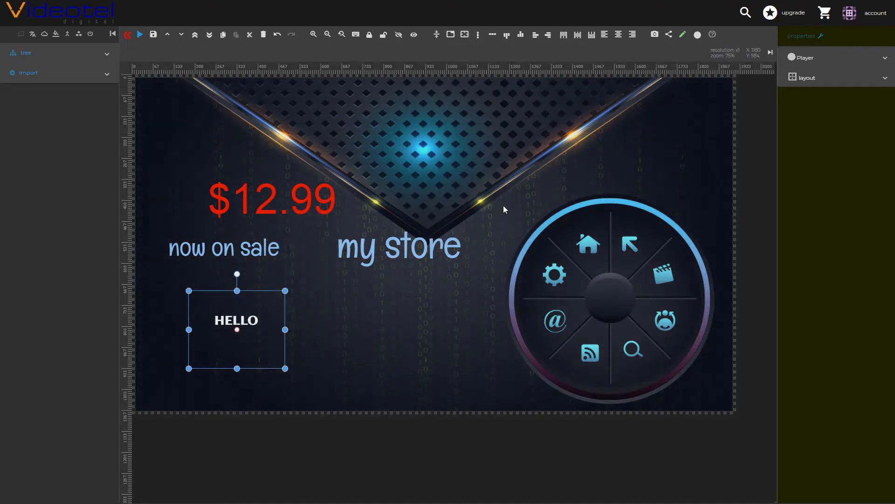
# Apply the multi-section guide preset to the scene and snap the $12.99 label against the first vertical guide above "my store"
pyautogui.click(437, 35)
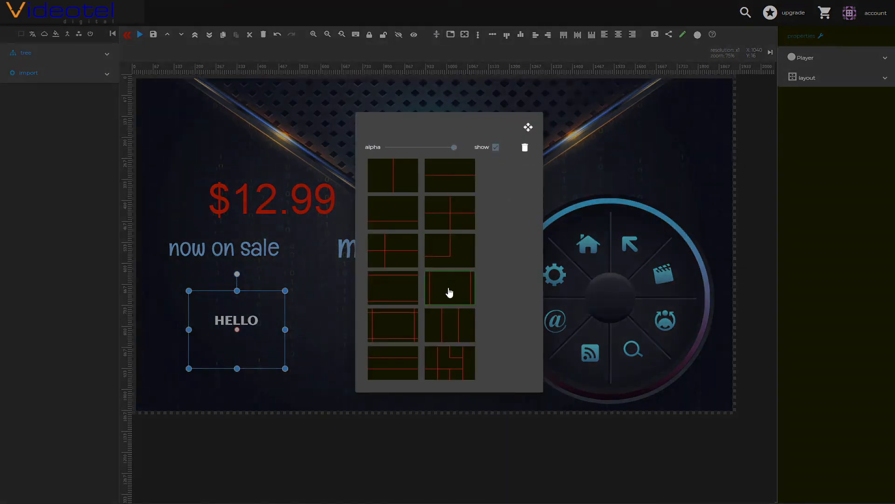
pyautogui.click(448, 365)
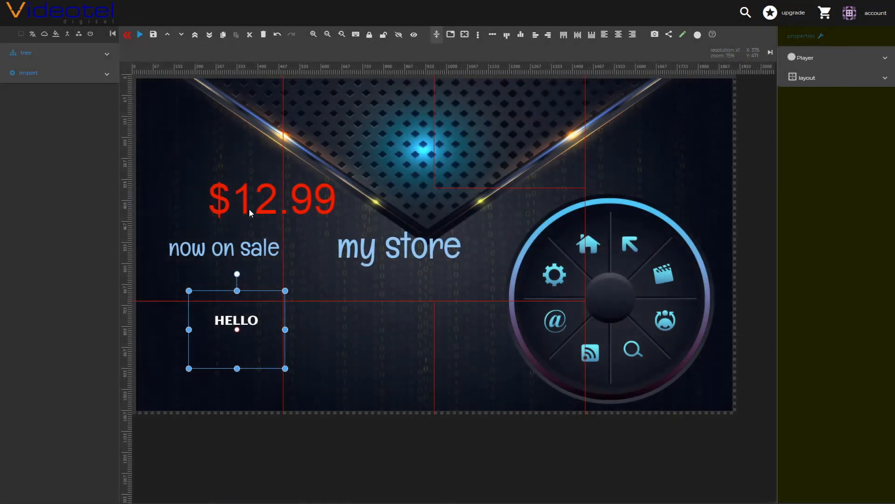
pyautogui.moveTo(250, 212); pyautogui.dragTo(315, 200)
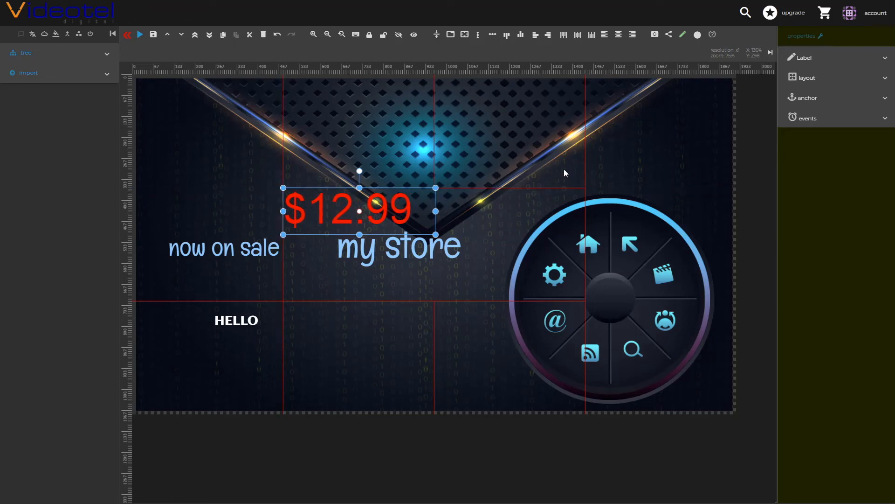
# Remove the short lower vertical guide and add a full-width horizontal guide below HELLO and a full-height vertical guide beside the icon wheel
pyautogui.click(437, 312)
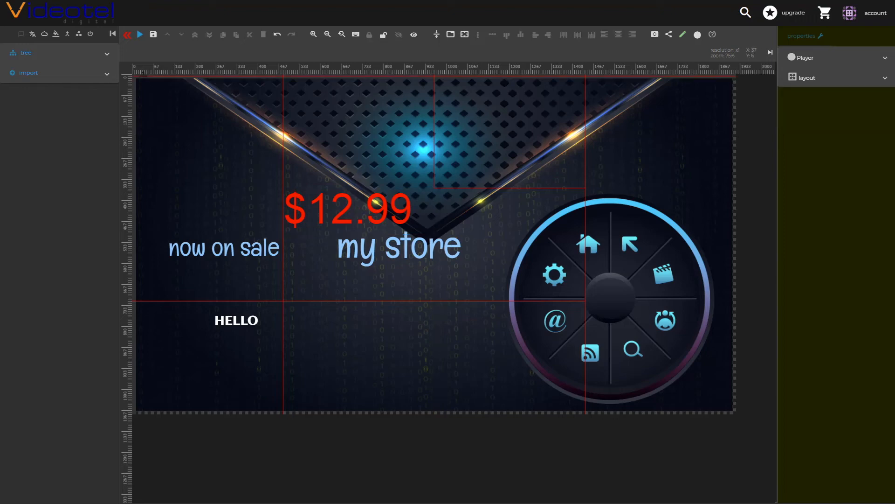
pyautogui.moveTo(141, 74); pyautogui.dragTo(232, 339)
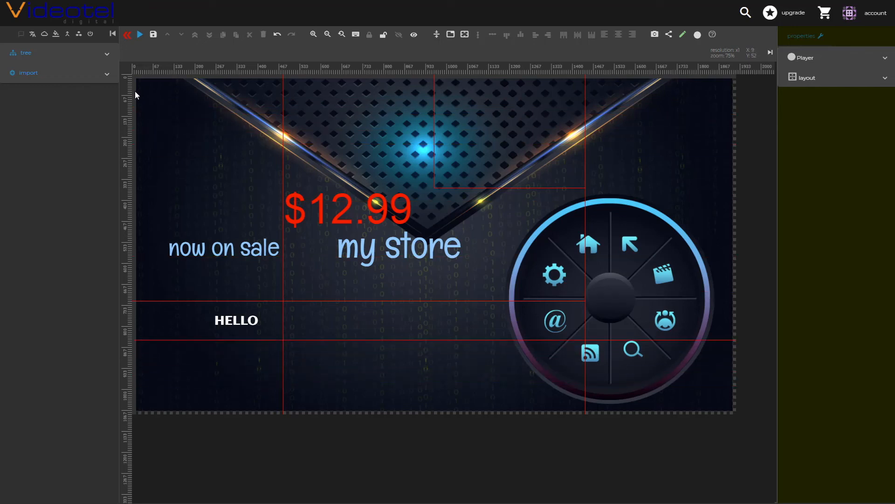
pyautogui.moveTo(136, 95); pyautogui.dragTo(503, 112)
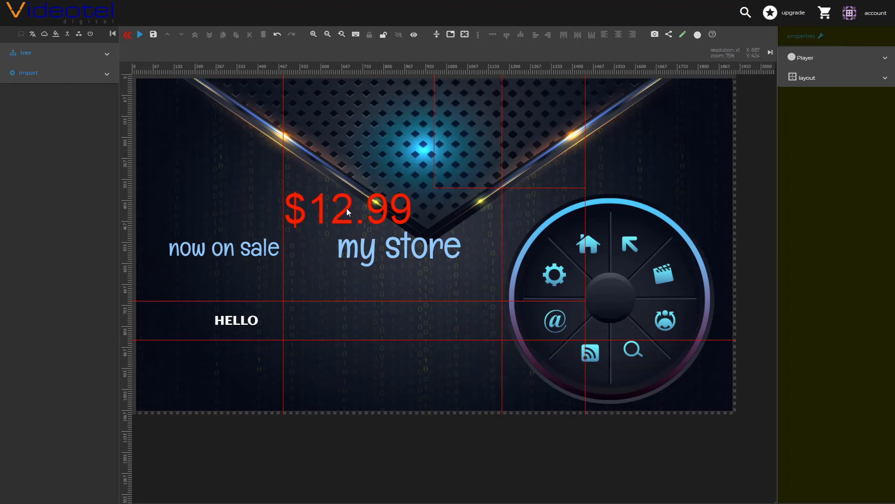
# Move the $12.99 label under the preset horizontal guide beside HELLO, and trim the short upper horizontal guide at the new vertical guide
pyautogui.moveTo(346, 208); pyautogui.dragTo(343, 319)
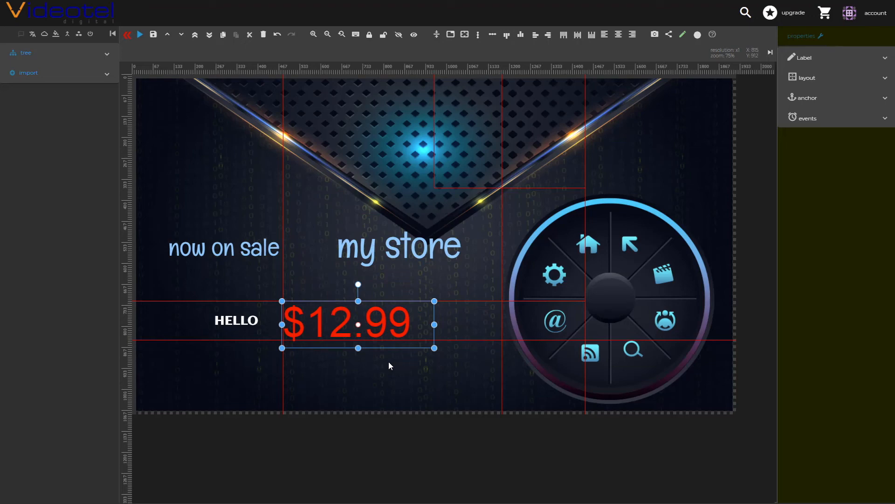
pyautogui.click(472, 206)
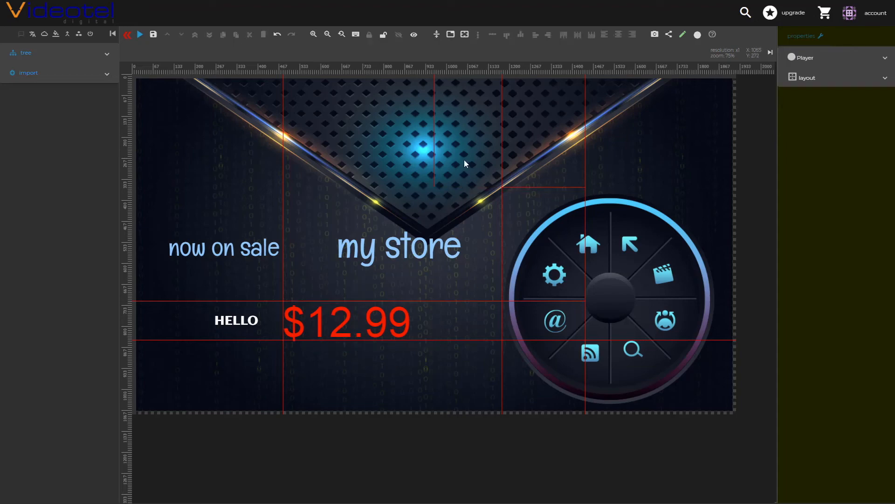
# Turn off the display of the guides in the guide settings and close the settings
pyautogui.click(437, 34)
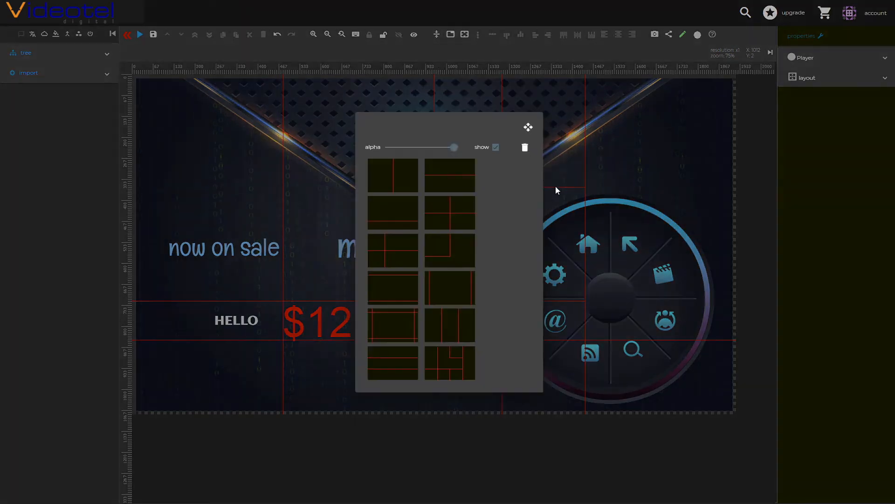
pyautogui.click(497, 148)
pyautogui.click(590, 163)
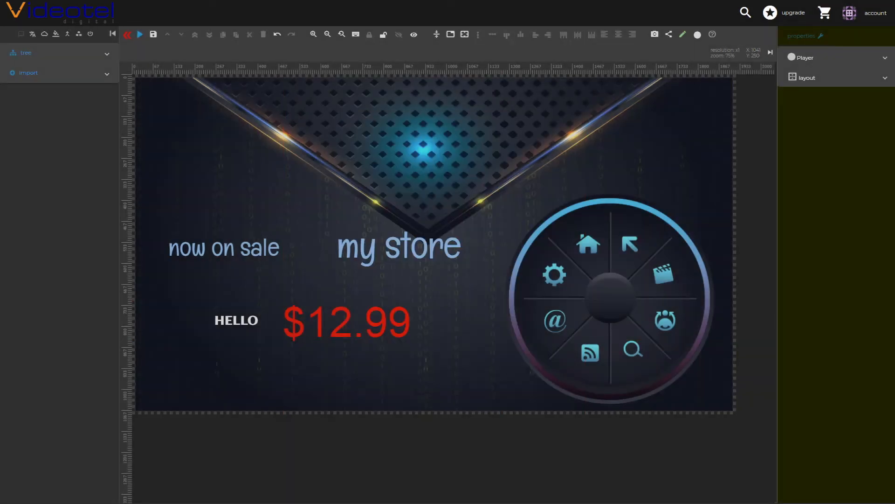